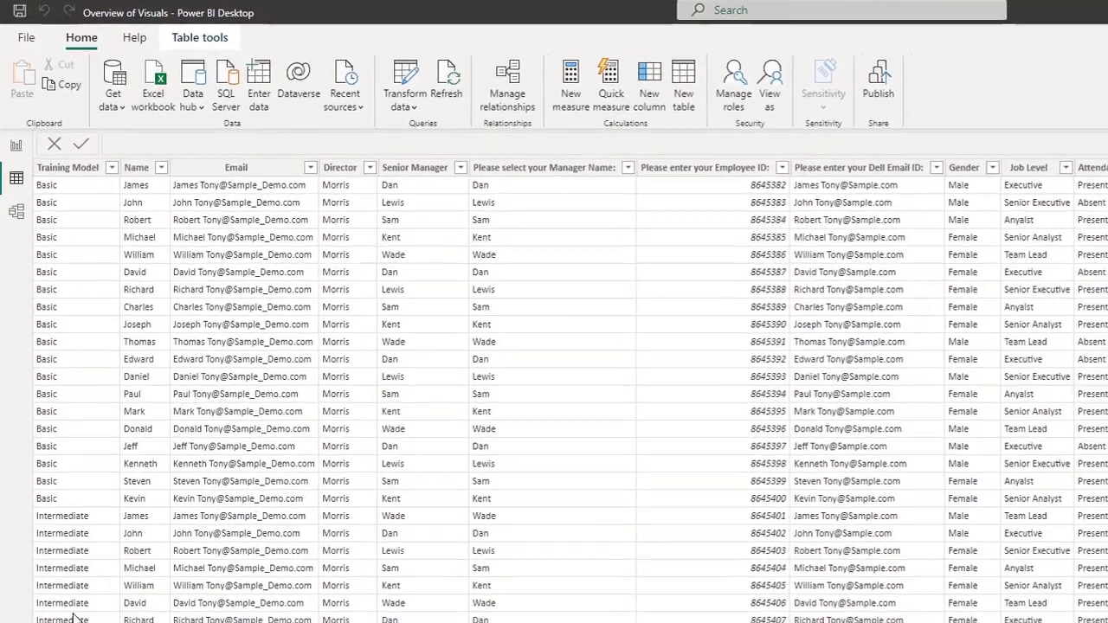
# - Open the Basic_Inter_Advance data in Power Query Editor and start a Group By on Training Model
pyautogui.scroll(-1, 76, 617)
pyautogui.scroll(-6, 76, 617)
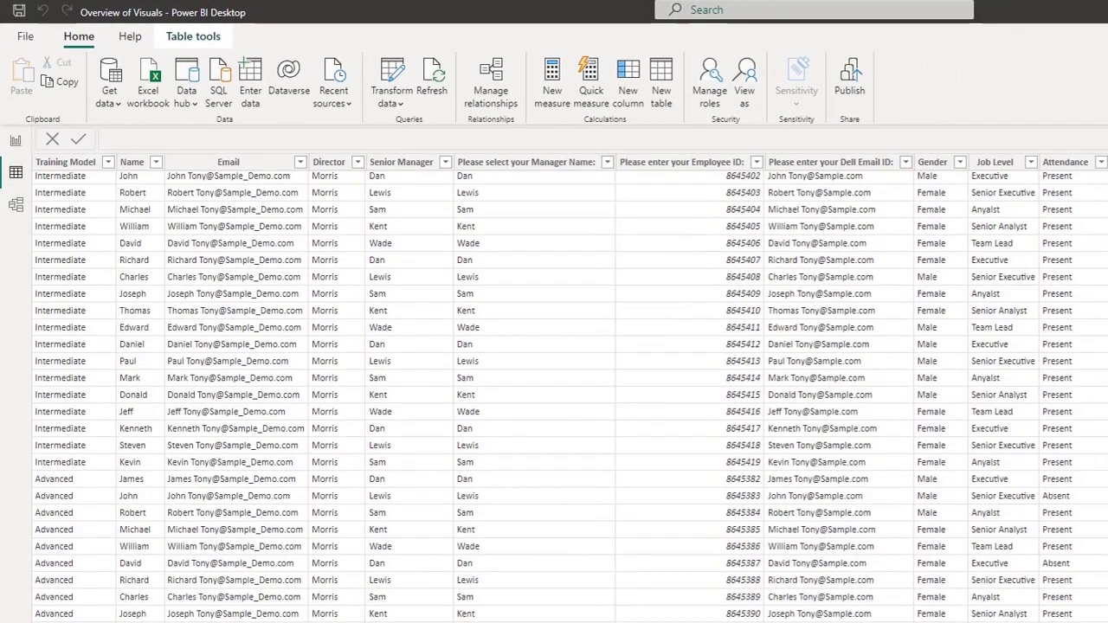
pyautogui.scroll(7, 69, 322)
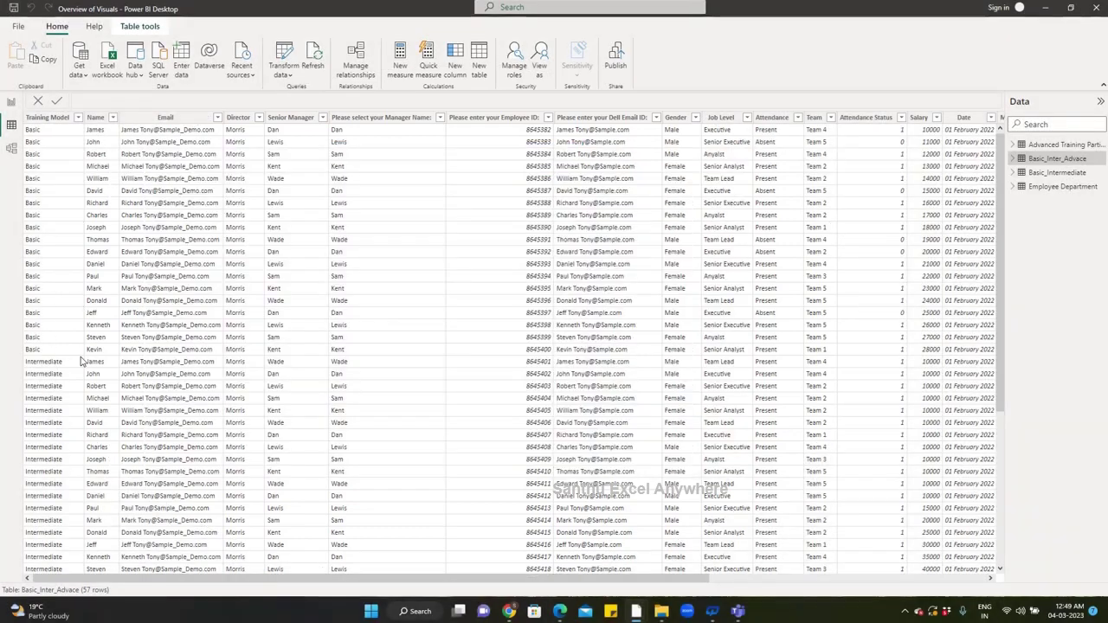
pyautogui.scroll(-2, 84, 363)
pyautogui.scroll(-3, 86, 381)
pyautogui.scroll(5, 87, 381)
pyautogui.scroll(1, 97, 353)
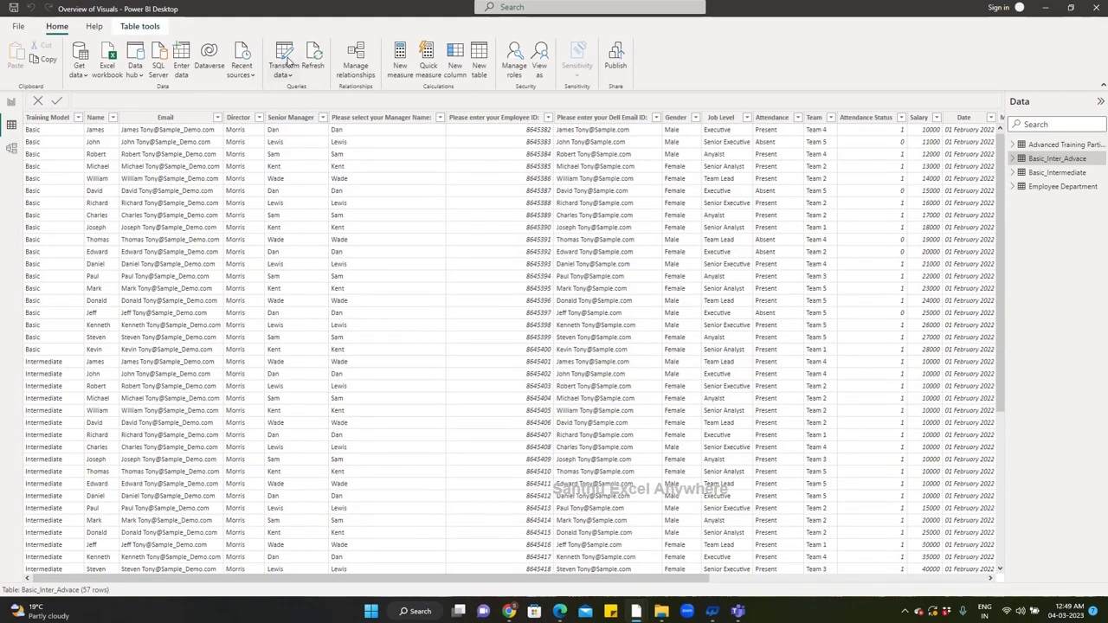
pyautogui.click(285, 65)
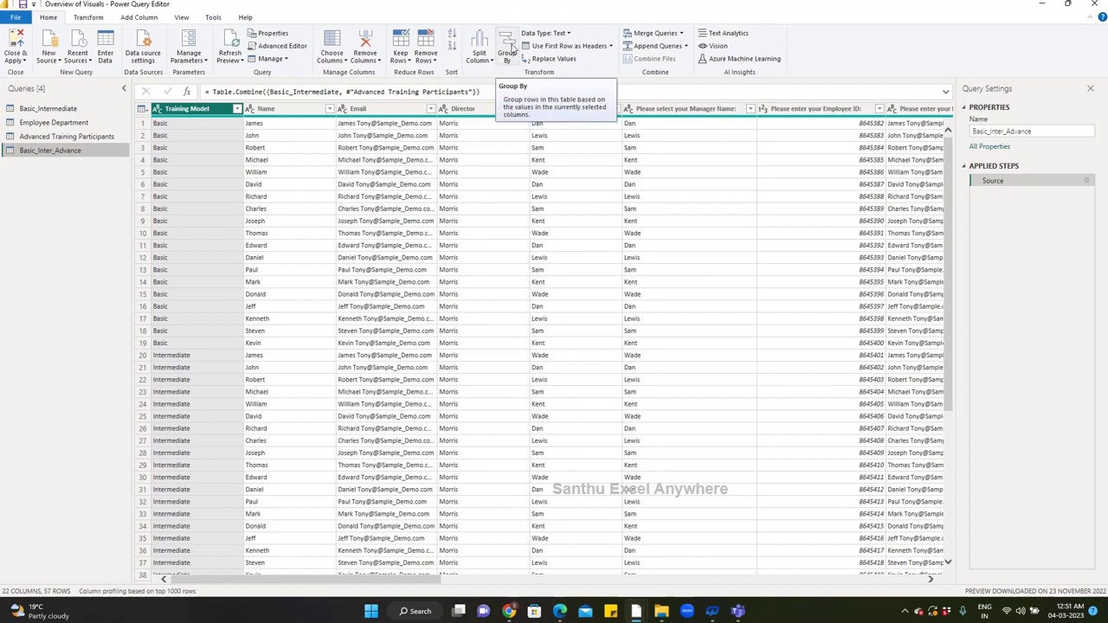
pyautogui.click(513, 48)
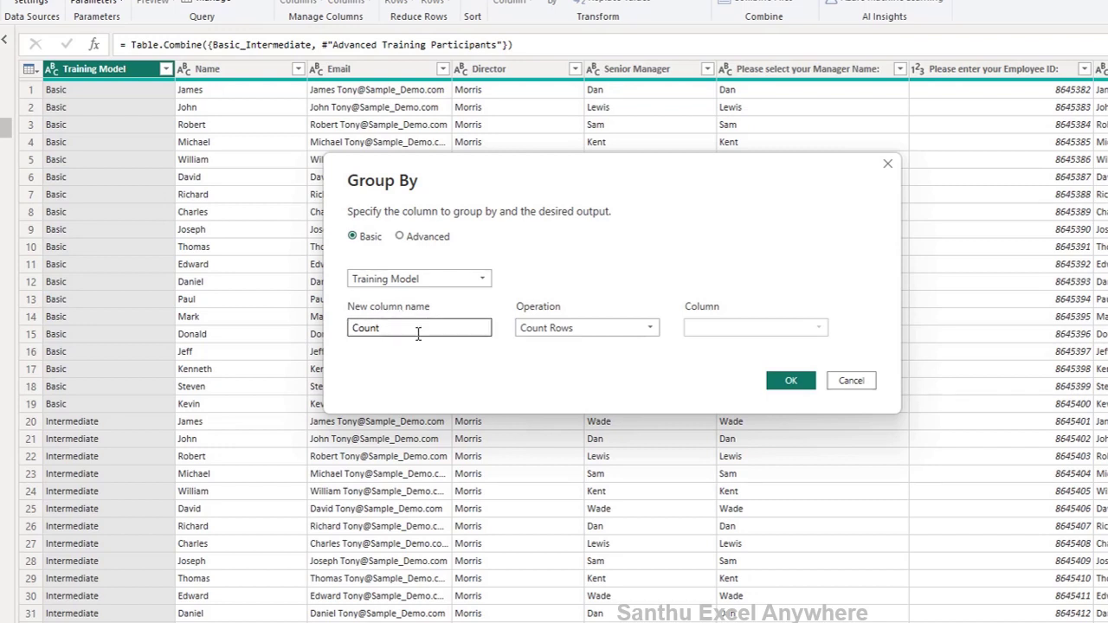
# - Group by Training Model into a 'Total Enrolled' Count Rows column (19 each), then remove that grouping step
pyautogui.moveTo(409, 329); pyautogui.dragTo(329, 329)
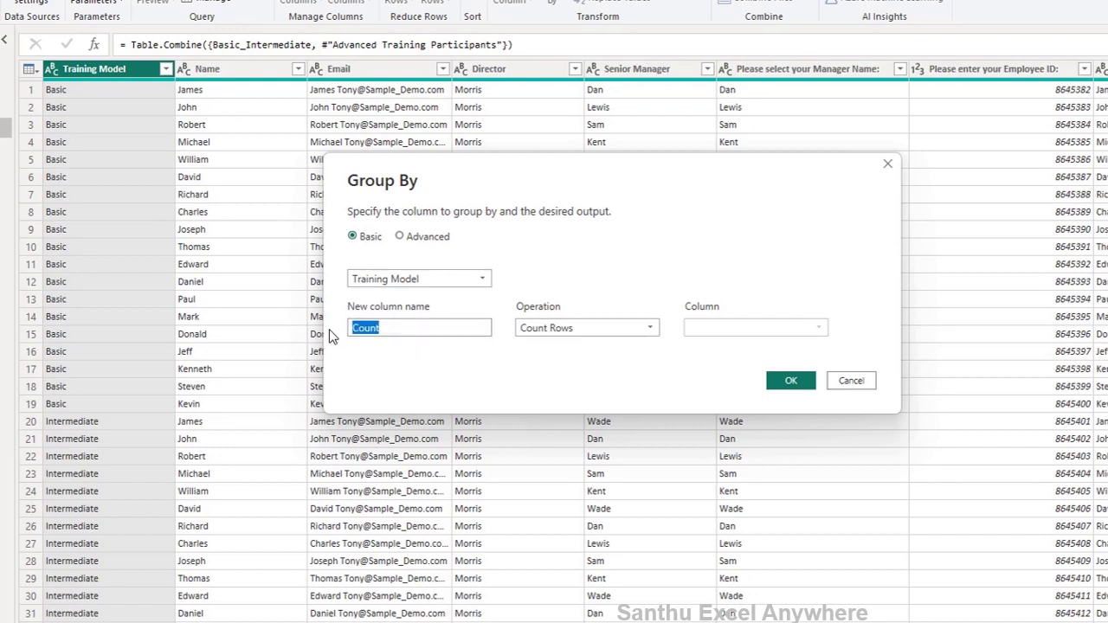
pyautogui.write('Total Enrolled')
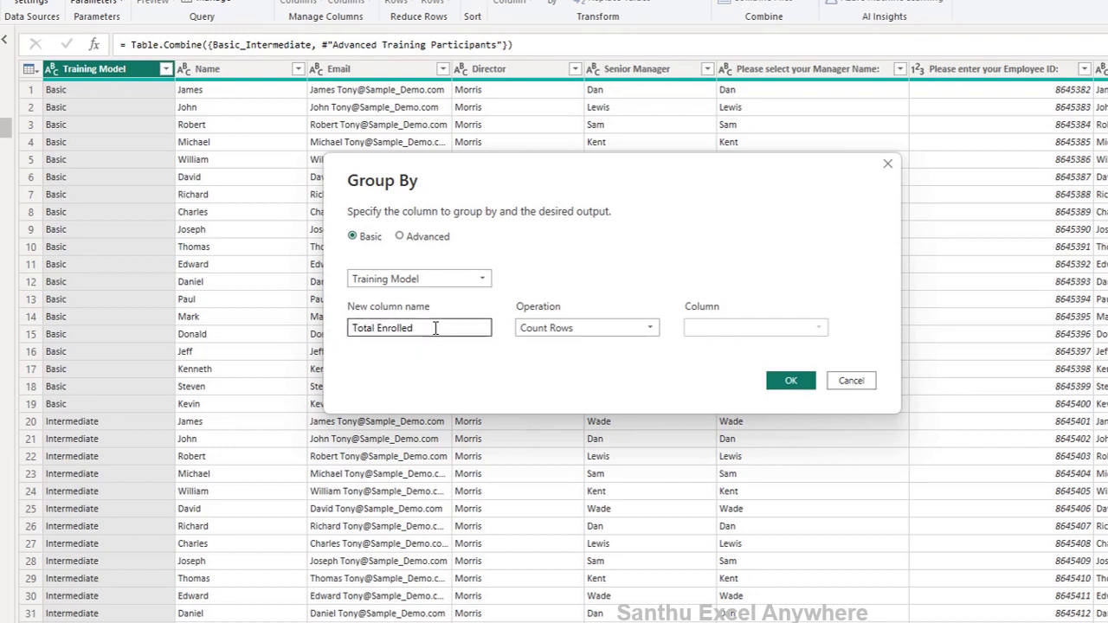
pyautogui.click(584, 331)
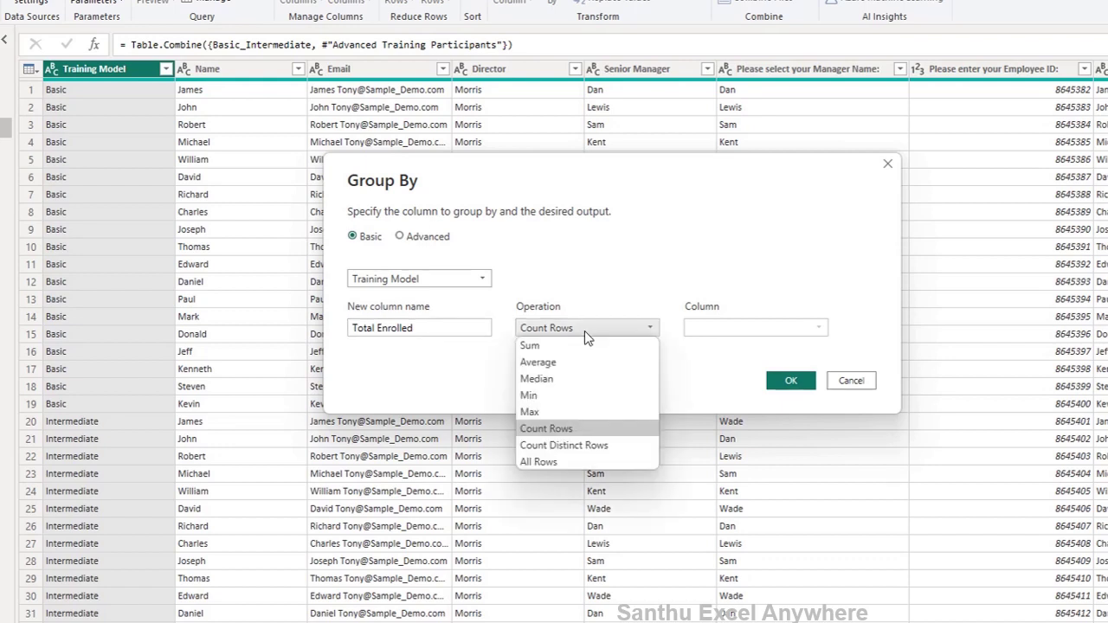
pyautogui.click(584, 330)
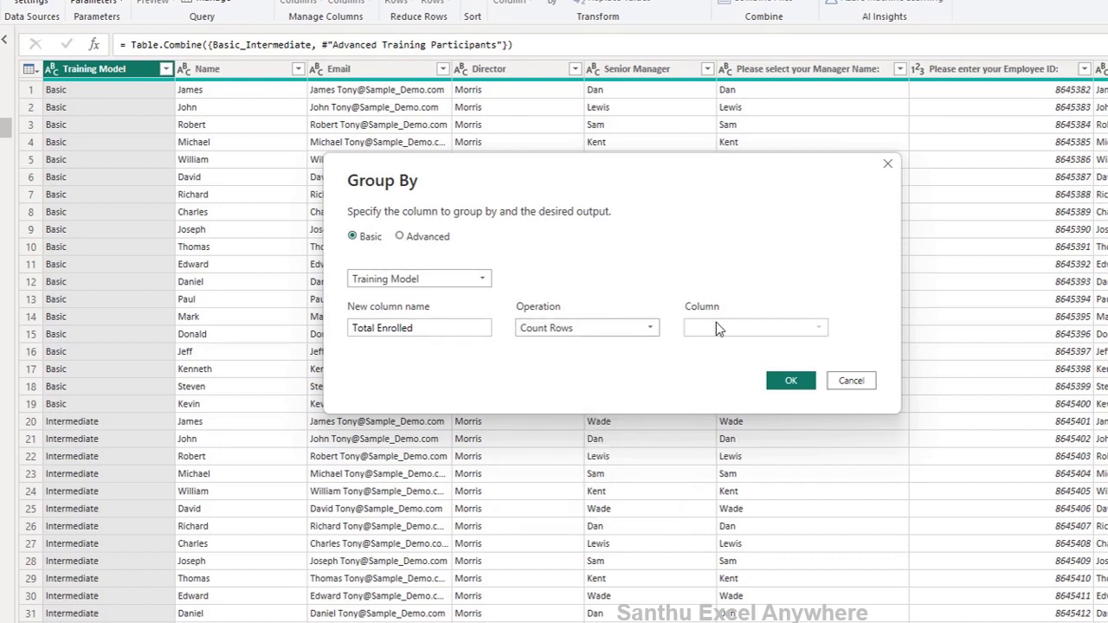
pyautogui.click(594, 329)
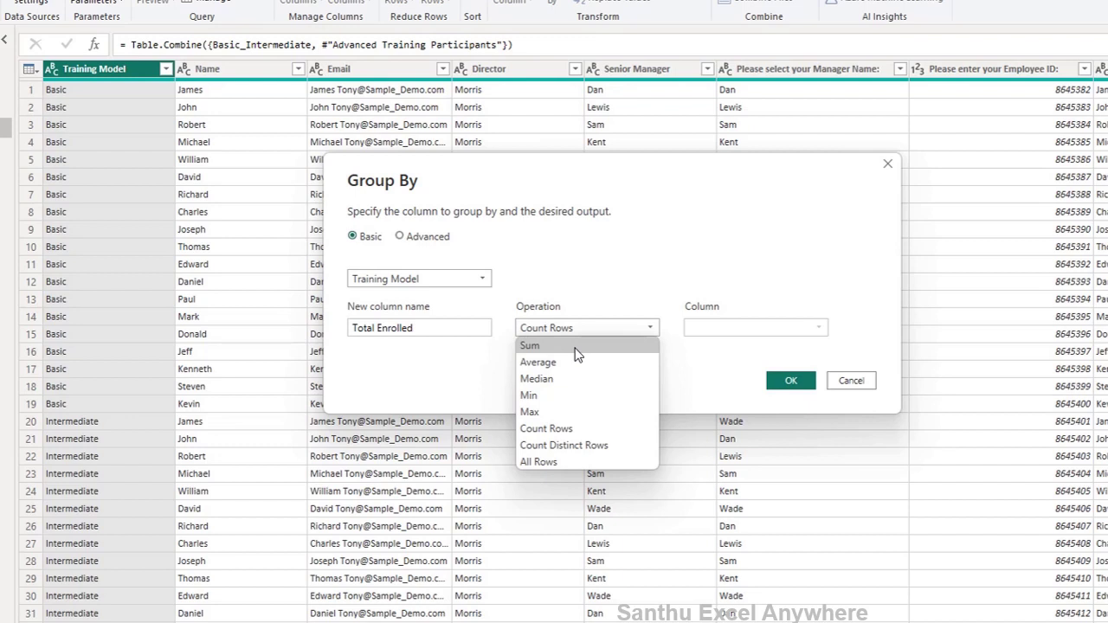
pyautogui.click(575, 350)
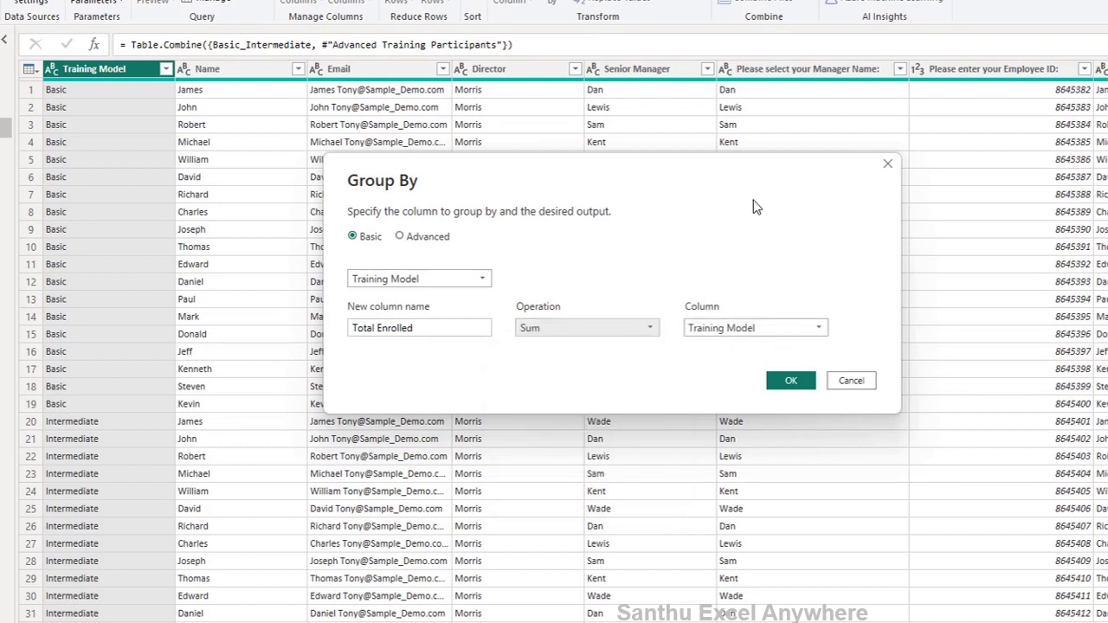
pyautogui.click(597, 331)
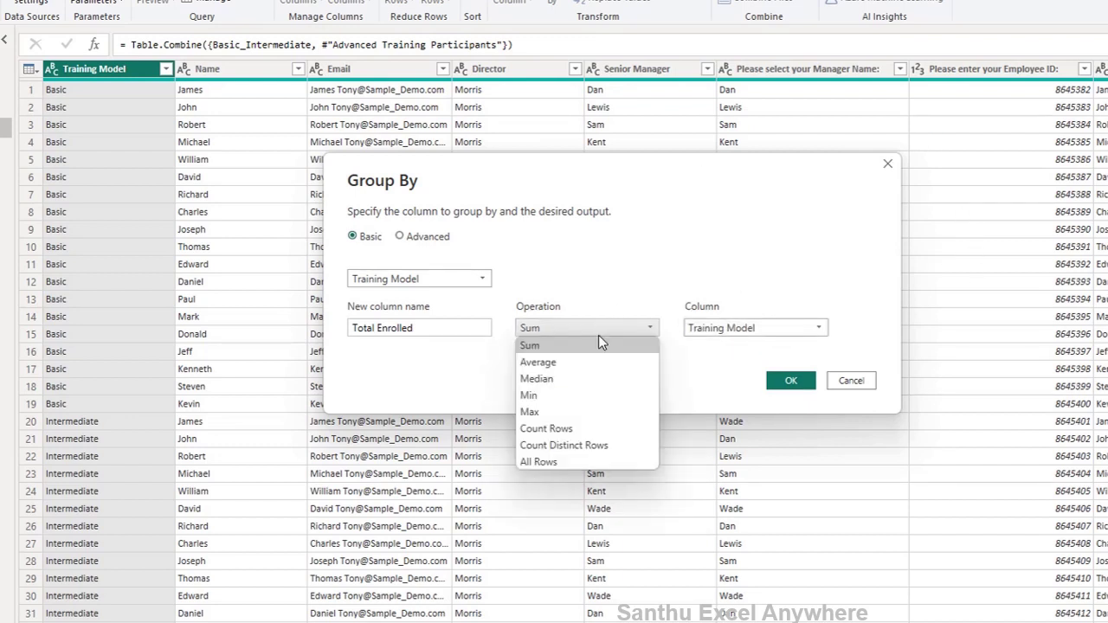
pyautogui.click(581, 428)
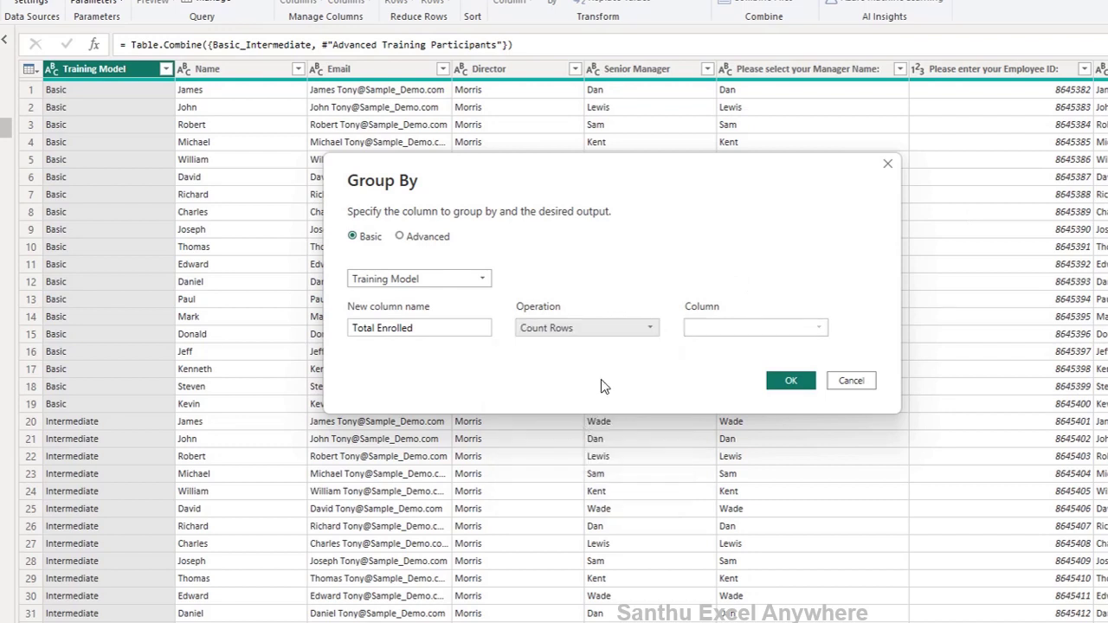
pyautogui.click(790, 382)
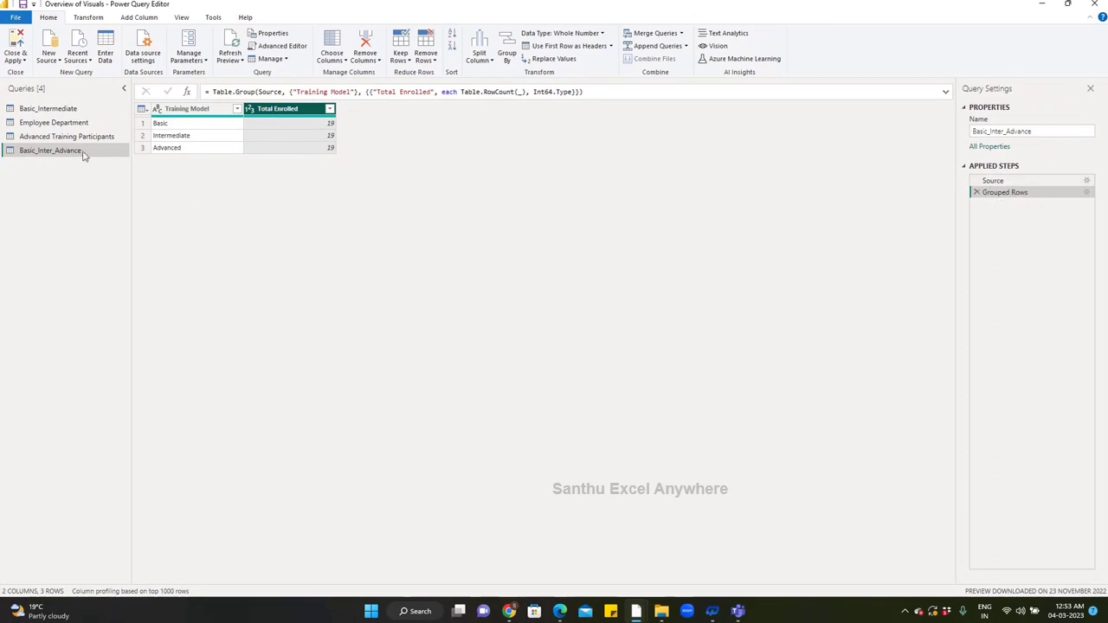
pyautogui.click(977, 192)
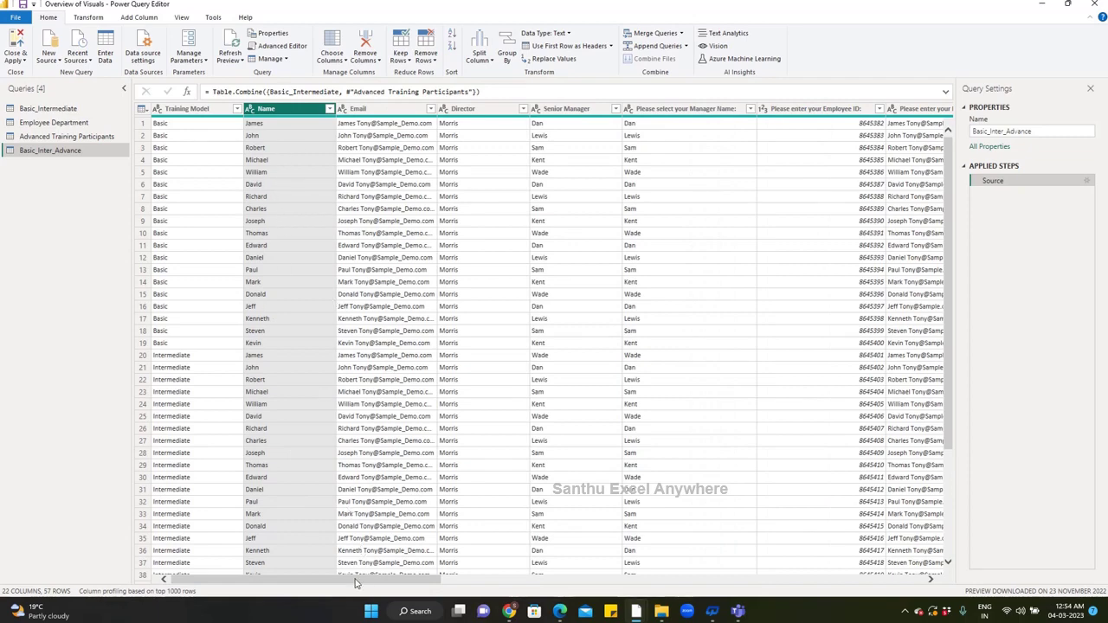
# - Scroll the restored table to the Salary columns and start a new Group By
pyautogui.moveTo(355, 582)
pyautogui.mouseDown()
pyautogui.moveTo(816, 563)
pyautogui.moveTo(803, 563)
pyautogui.mouseUp()
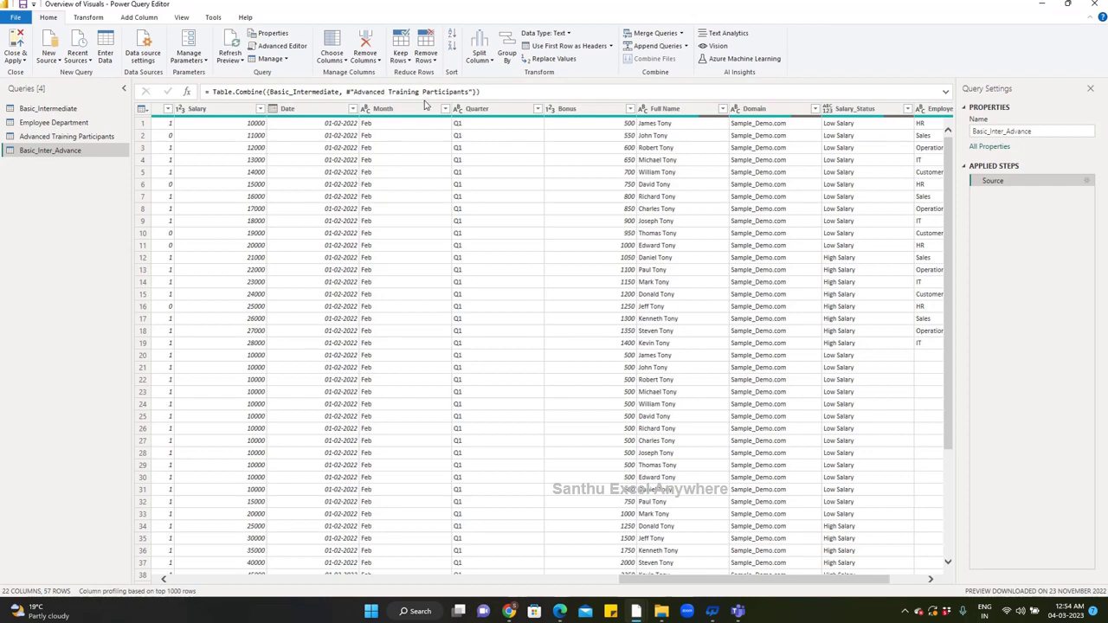
pyautogui.click(508, 46)
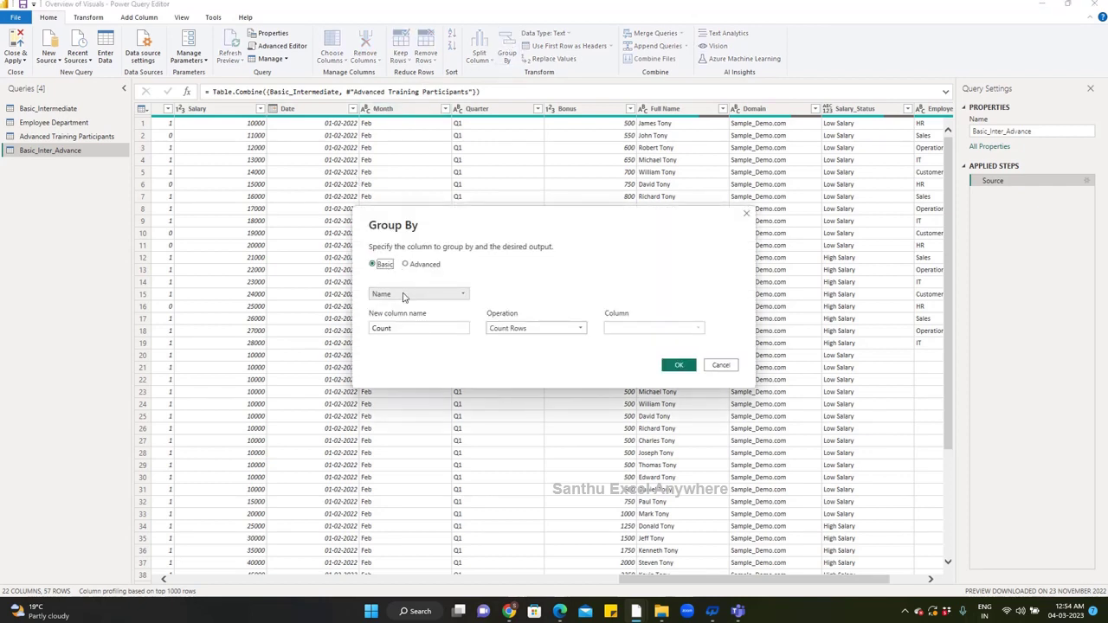
# - Group by Name with a 'Total Salary' column that sums Salary, giving 19 rows
pyautogui.click(402, 299)
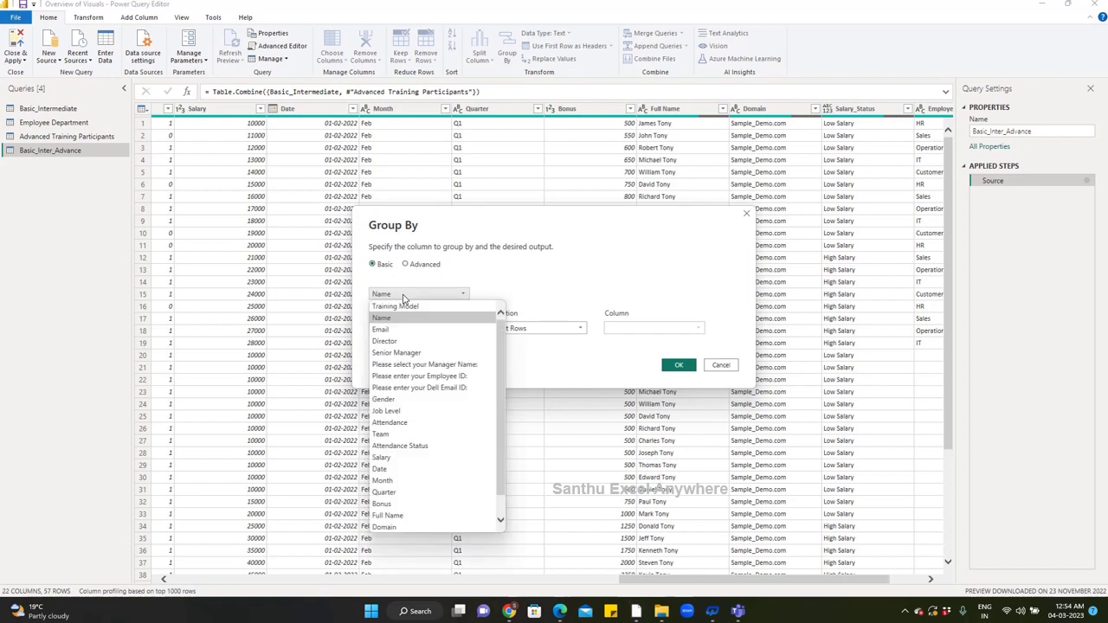
pyautogui.click(456, 320)
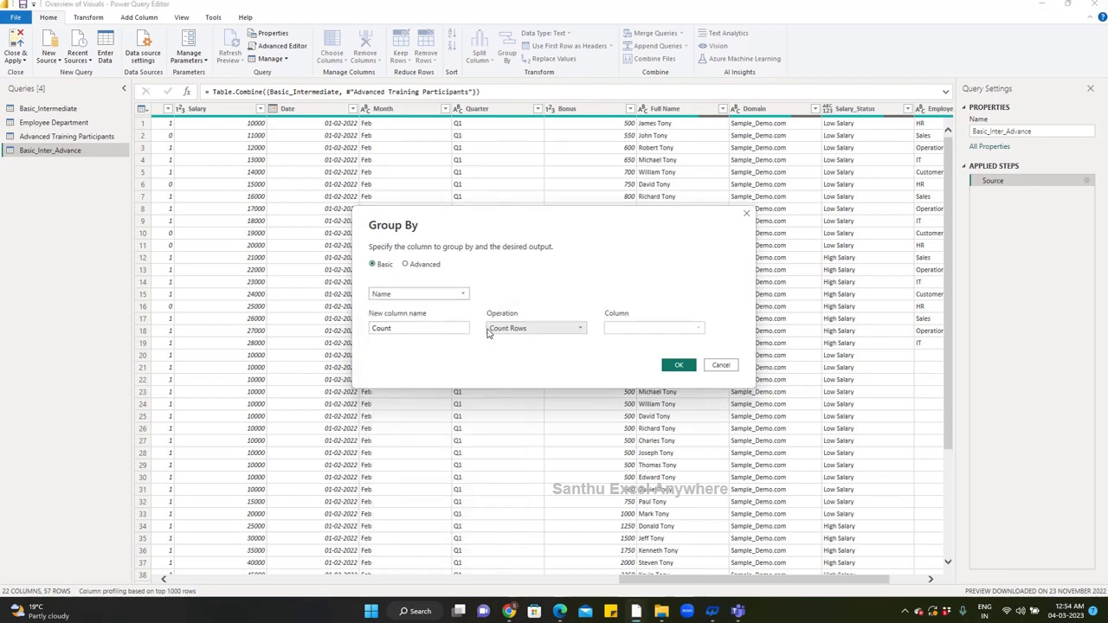
pyautogui.click(415, 328)
pyautogui.moveTo(407, 327); pyautogui.dragTo(370, 329)
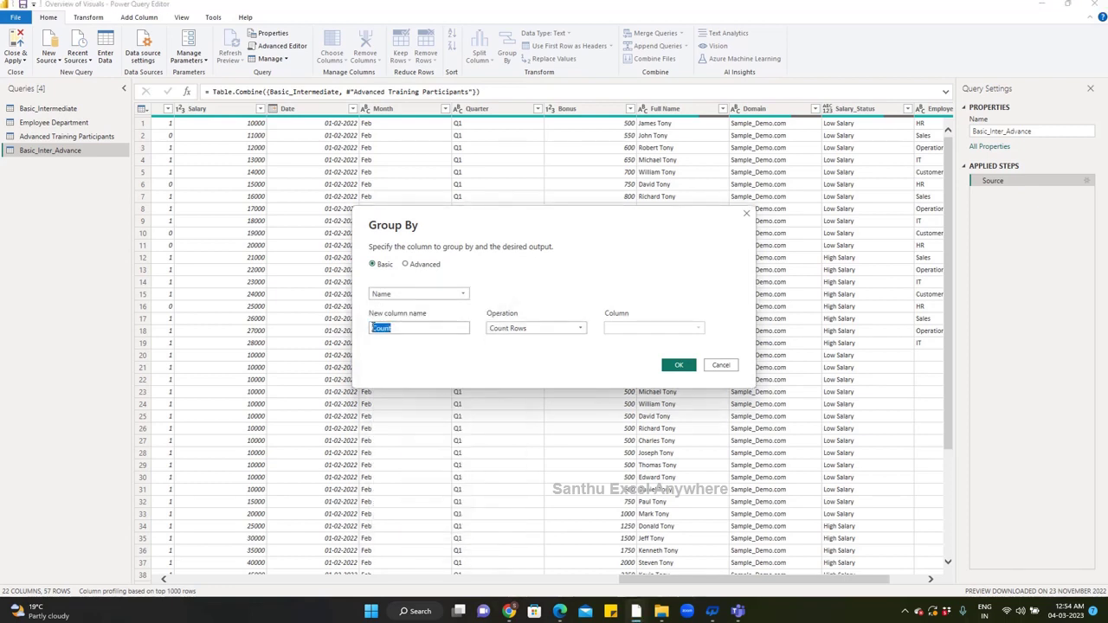
pyautogui.press('BackSpace')
pyautogui.write('Salary')
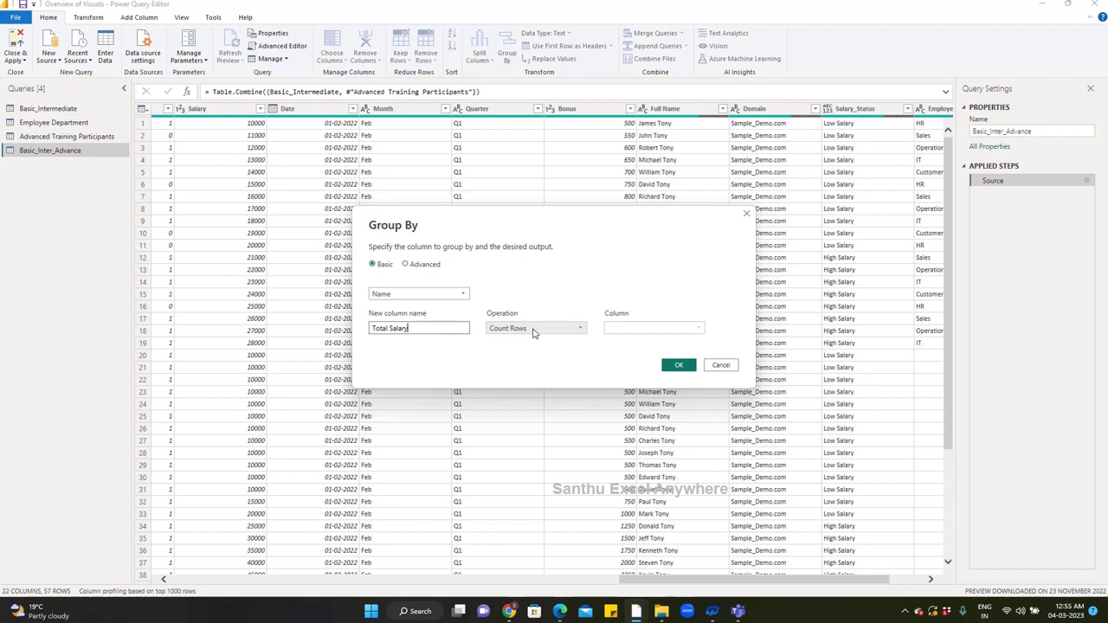
pyautogui.click(534, 329)
pyautogui.click(514, 342)
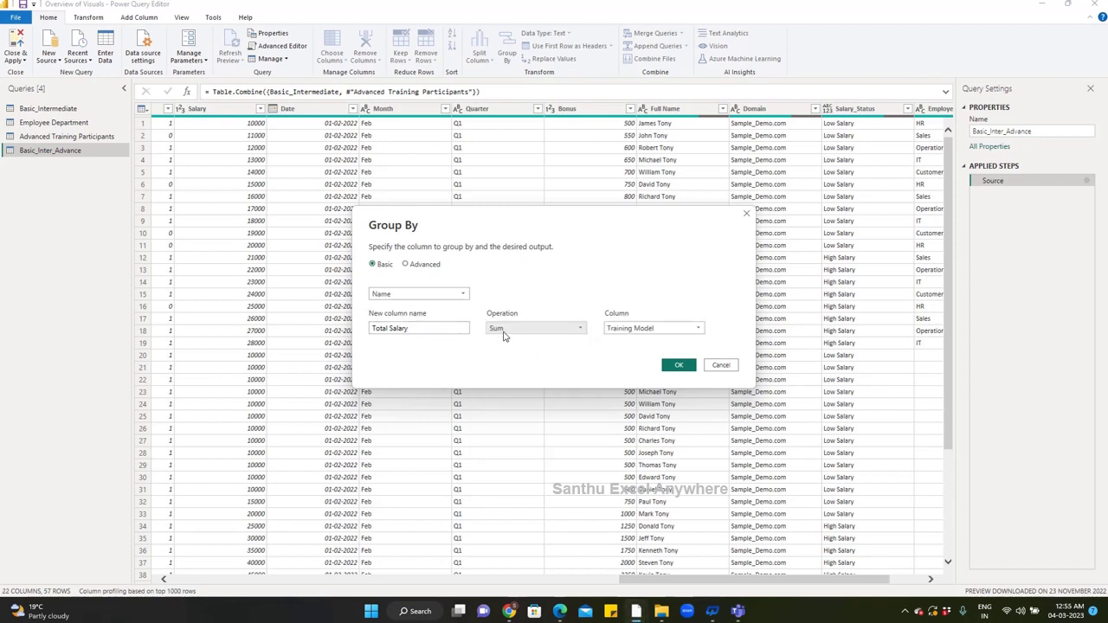
pyautogui.click(632, 334)
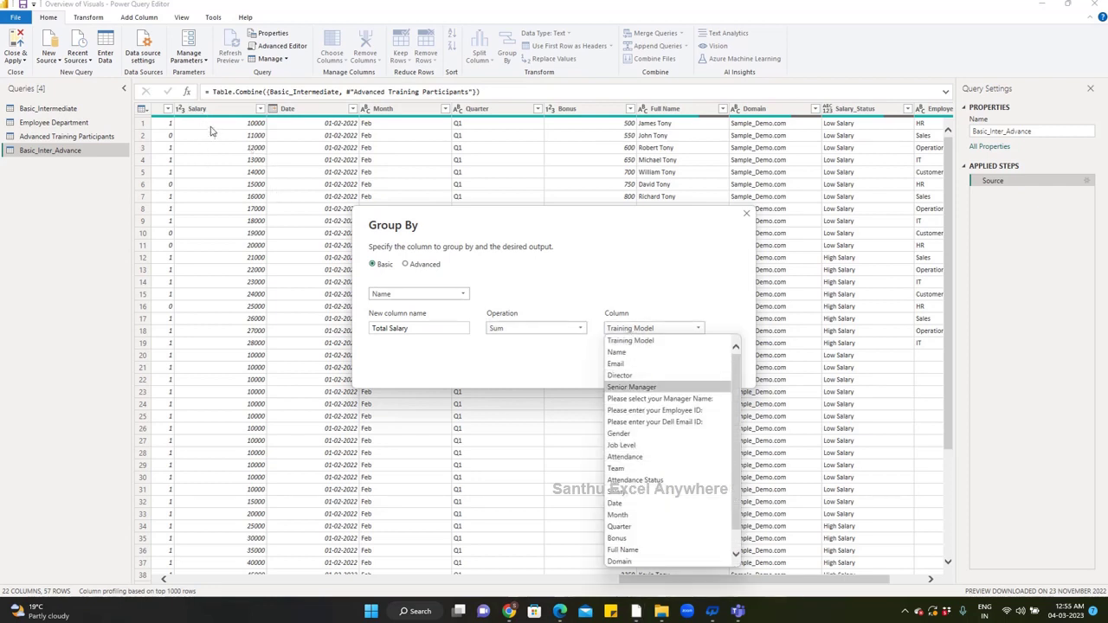
pyautogui.scroll(-1, 644, 528)
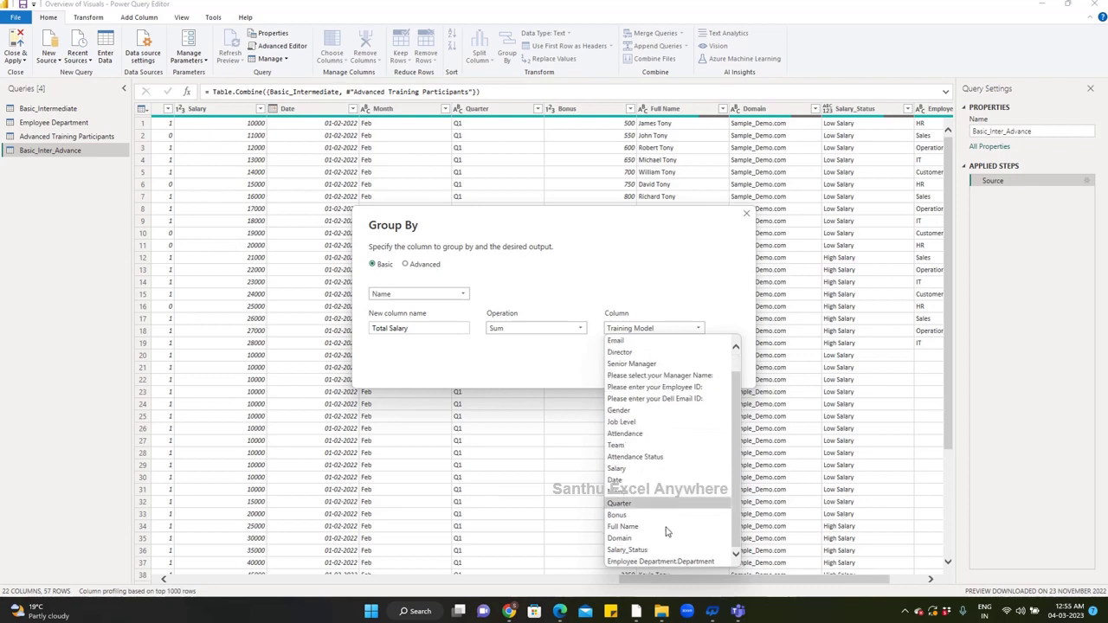
pyautogui.click(632, 468)
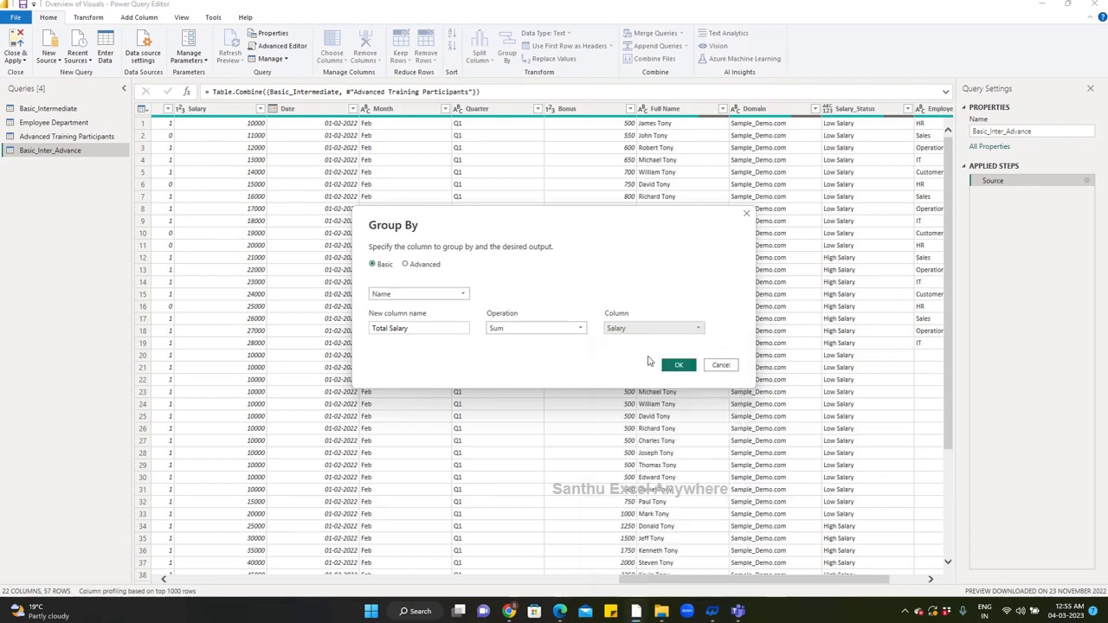
pyautogui.click(679, 367)
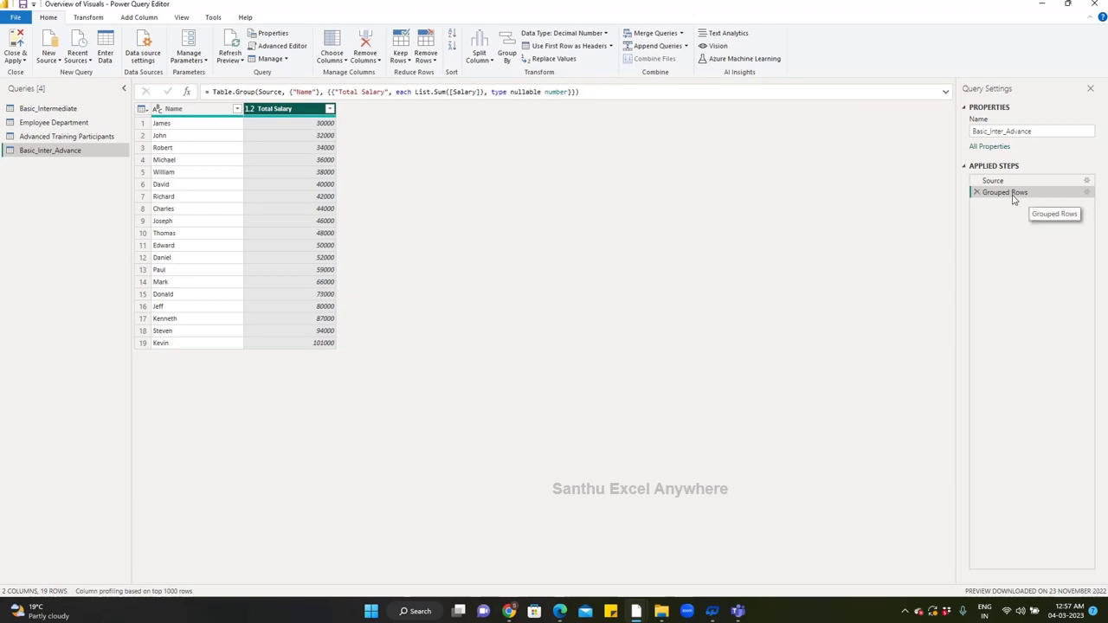
# - Reopen the Grouped Rows step's Group By settings with its gear icon
pyautogui.click(1088, 194)
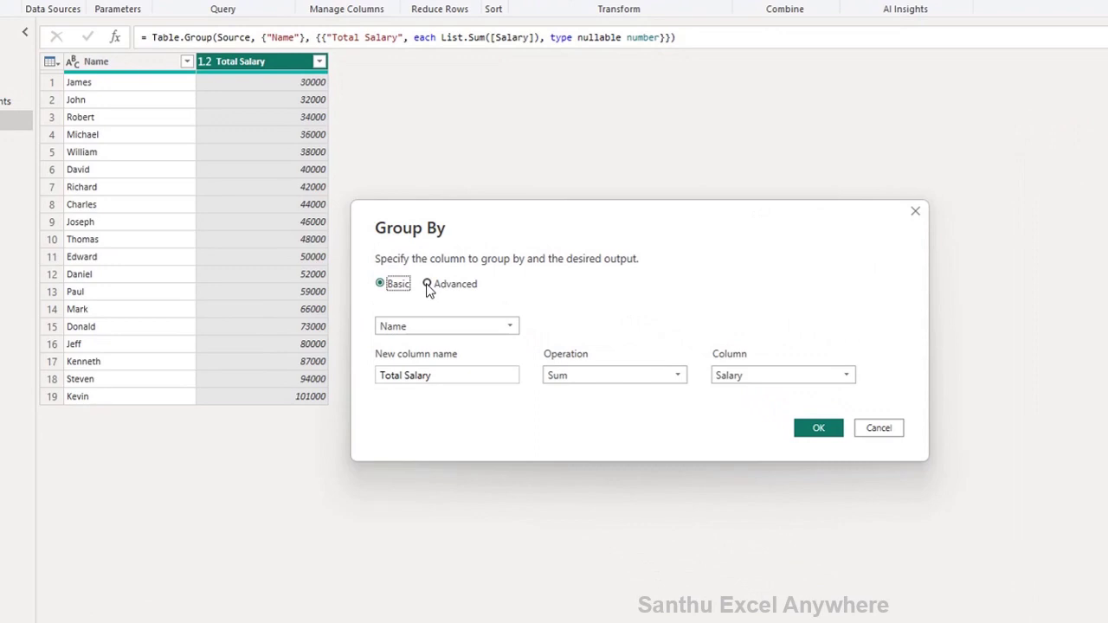
# - In Advanced mode, add Senior Manager as a grouping column ahead of Name
pyautogui.click(427, 284)
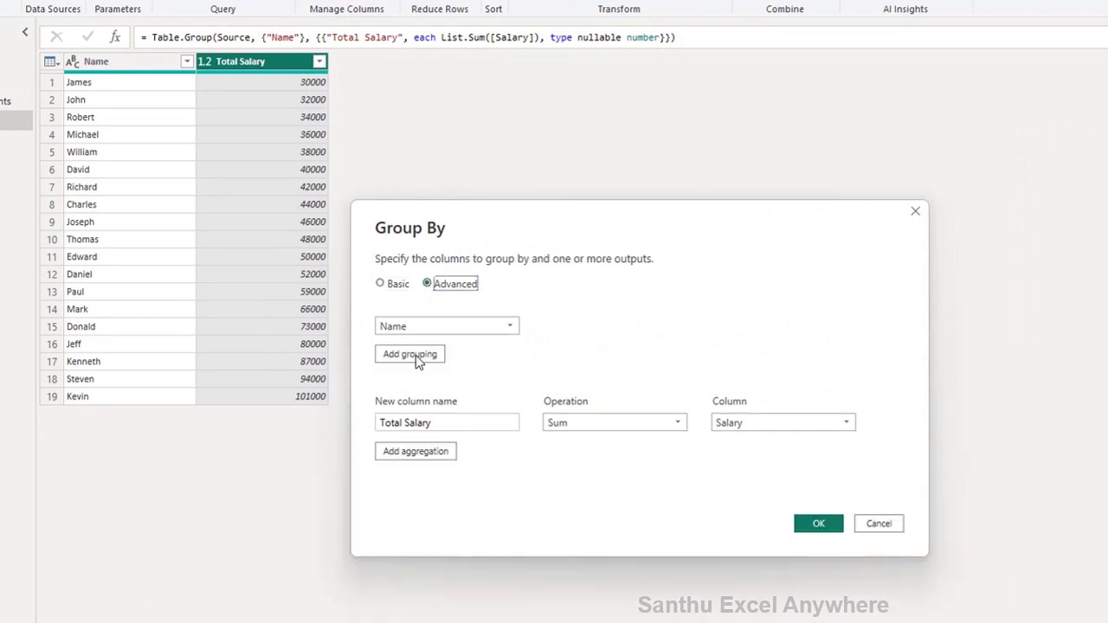
pyautogui.click(415, 355)
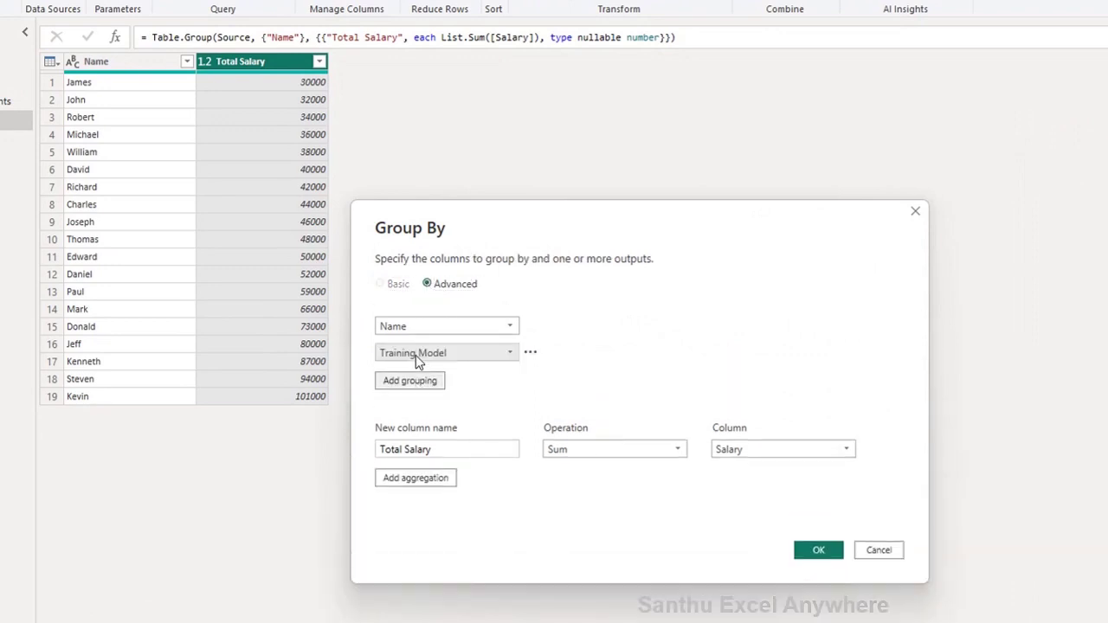
pyautogui.click(510, 354)
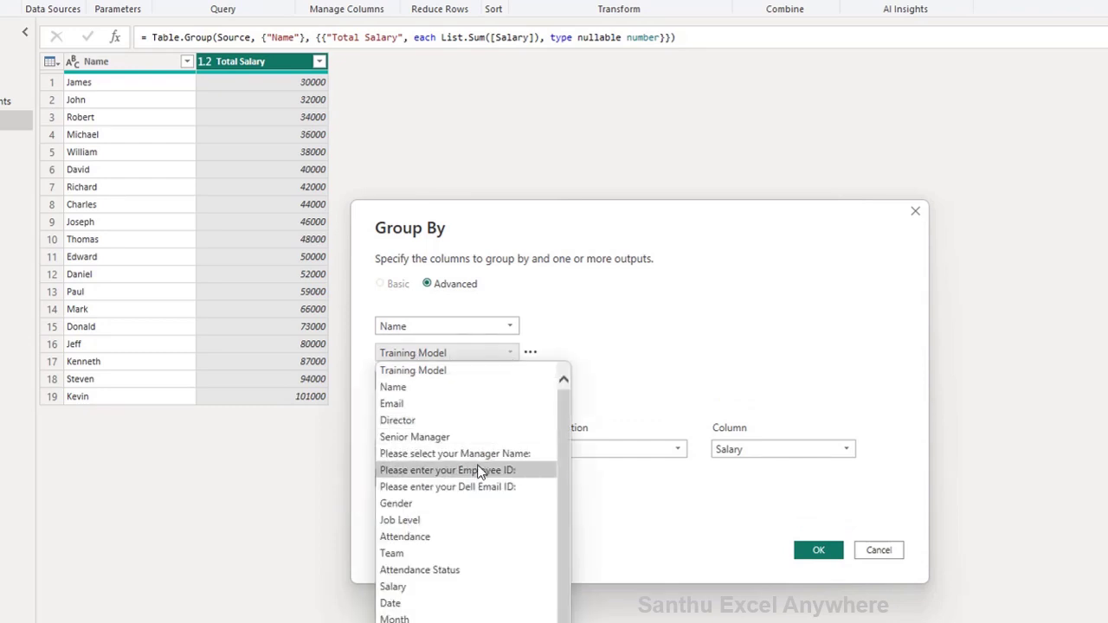
pyautogui.click(441, 437)
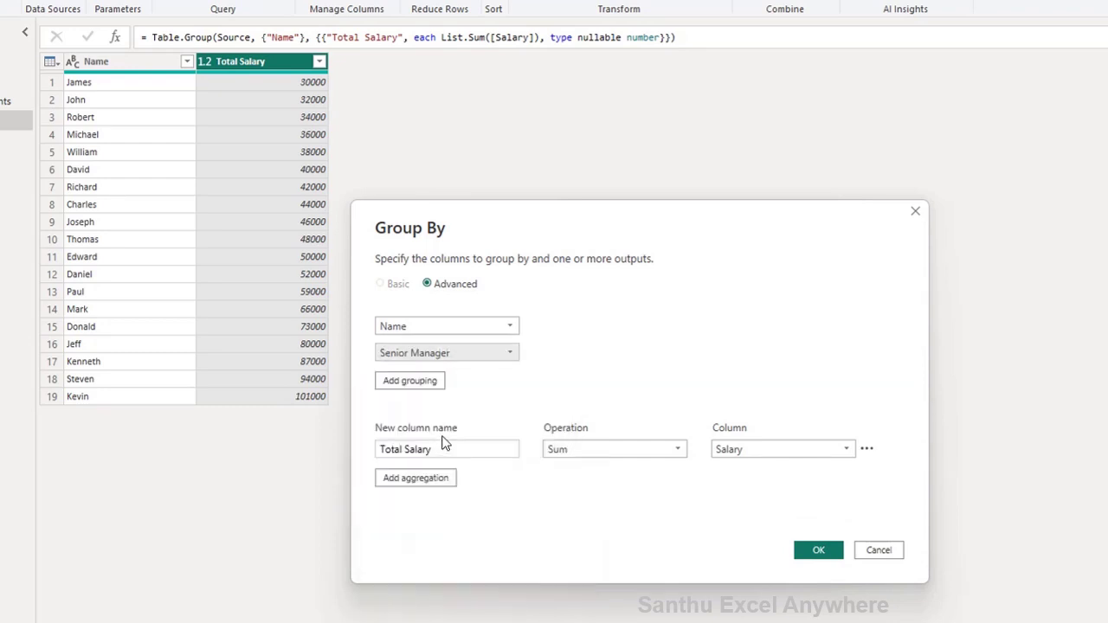
pyautogui.click(529, 353)
pyautogui.click(573, 391)
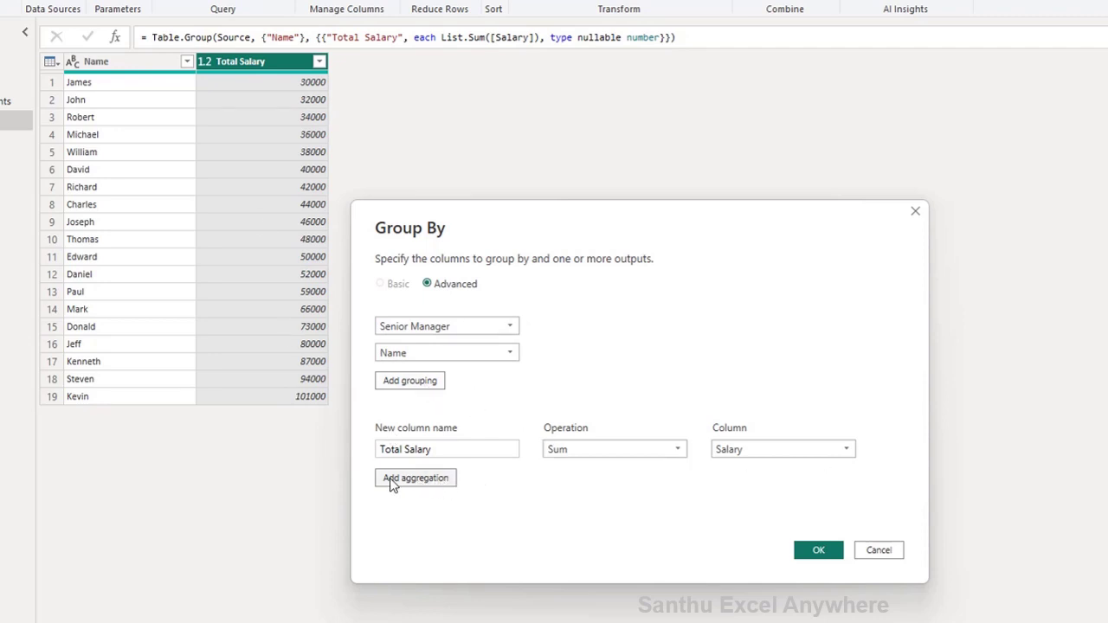
# - Add a 'Total Bonus' aggregation that sums Bonus, and confirm the grouping
pyautogui.click(434, 479)
pyautogui.write('Total Bonus')
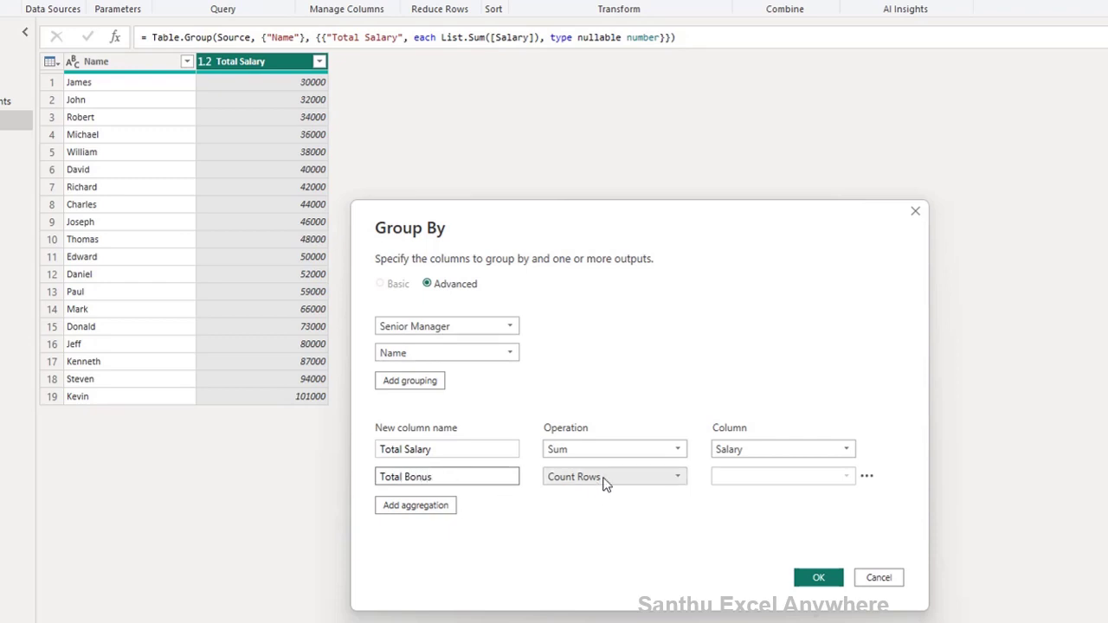
pyautogui.click(606, 477)
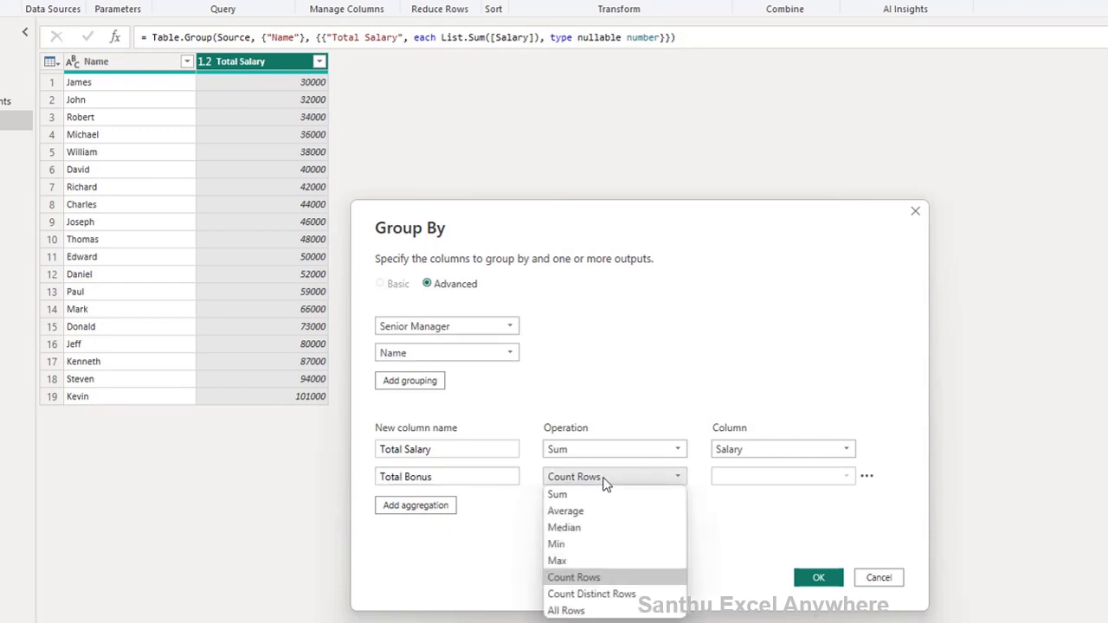
pyautogui.click(556, 492)
pyautogui.click(784, 477)
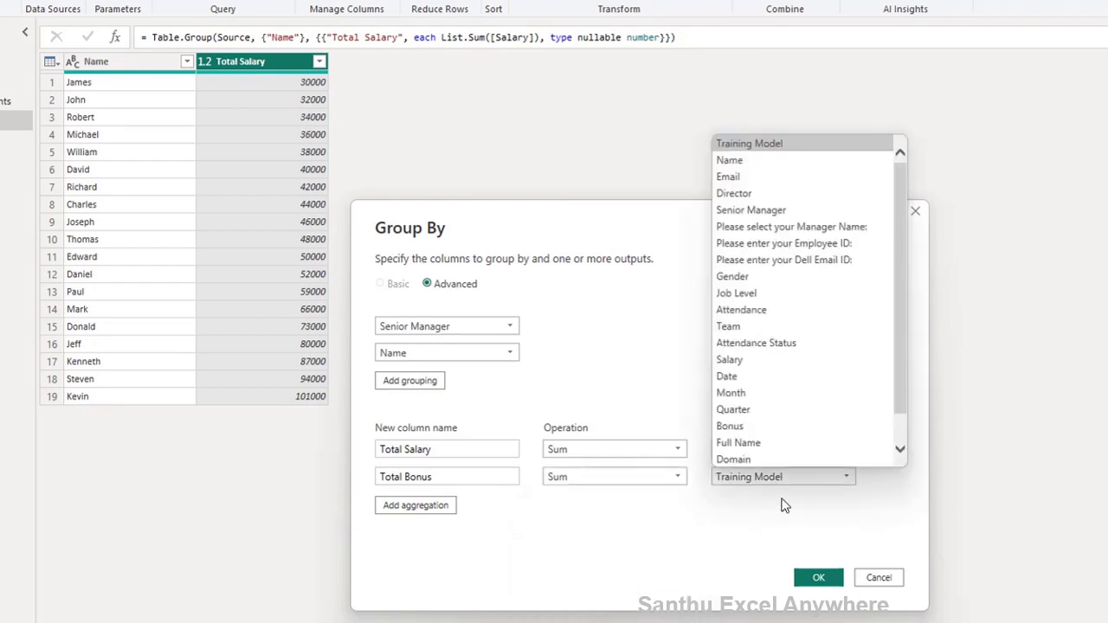
pyautogui.click(729, 426)
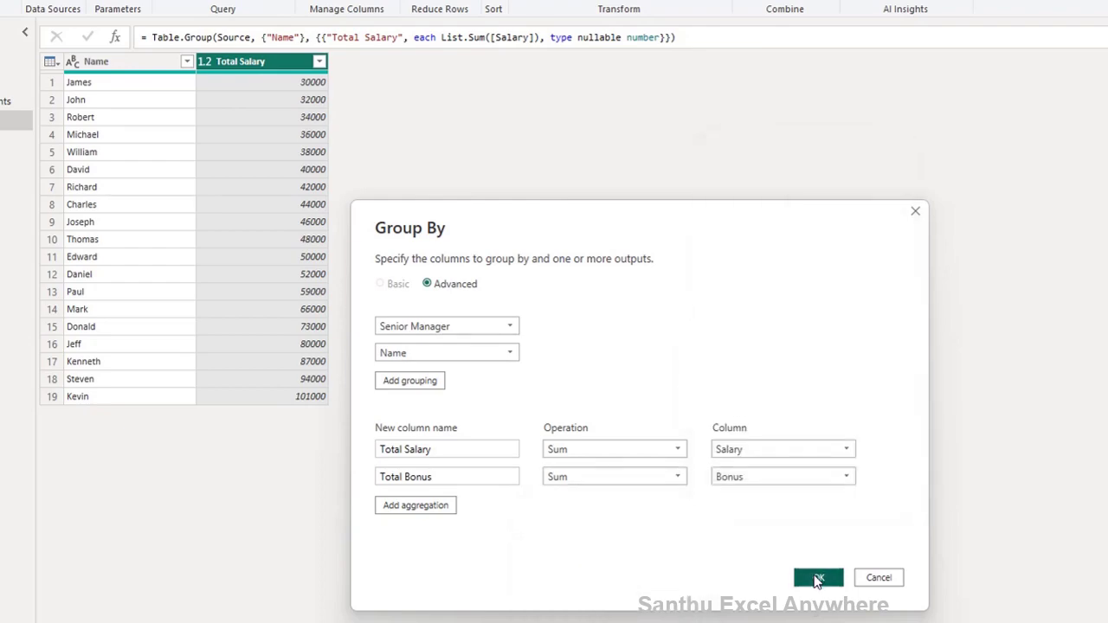
pyautogui.click(818, 578)
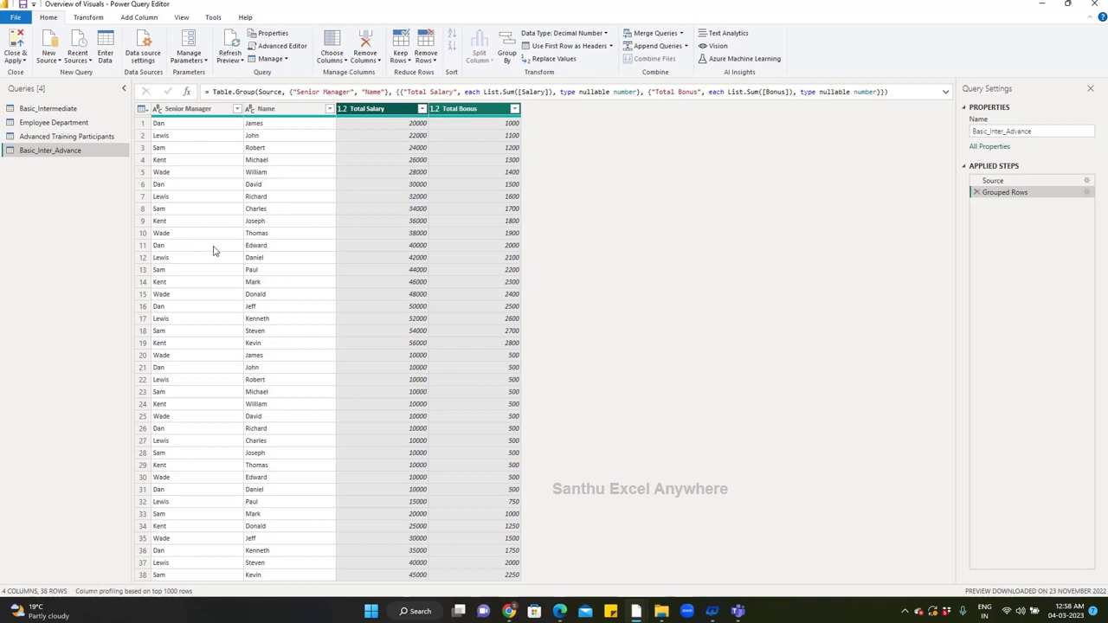
# - Remove Name from the grouping, leaving 5 Senior Manager rows with Total Salary and Total Bonus
pyautogui.click(1087, 193)
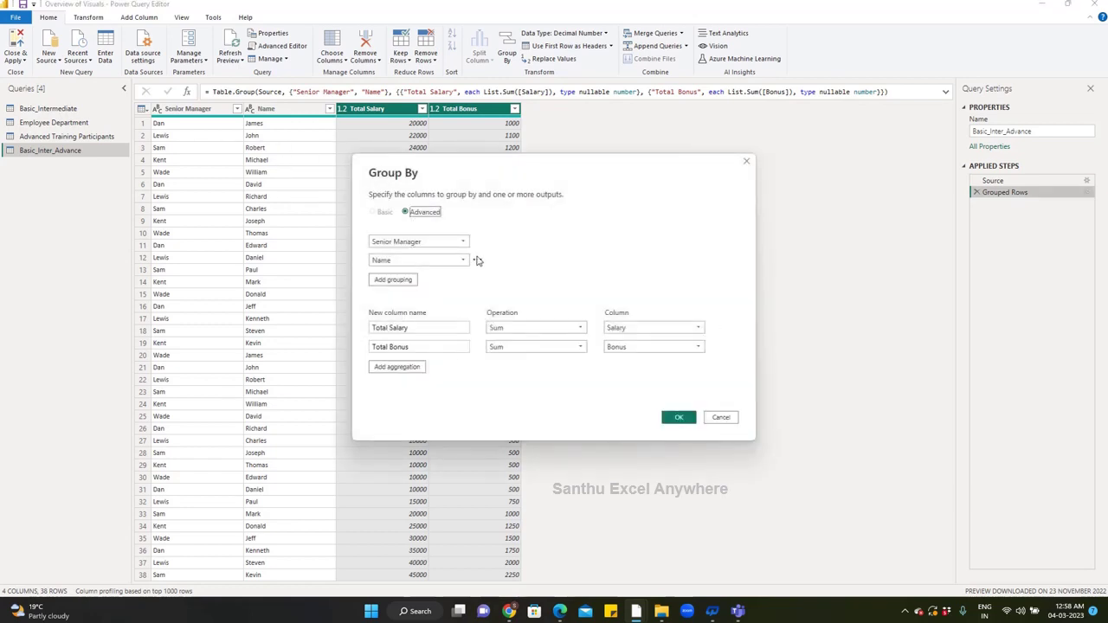
pyautogui.moveTo(419, 259)
pyautogui.click(477, 260)
pyautogui.click(502, 274)
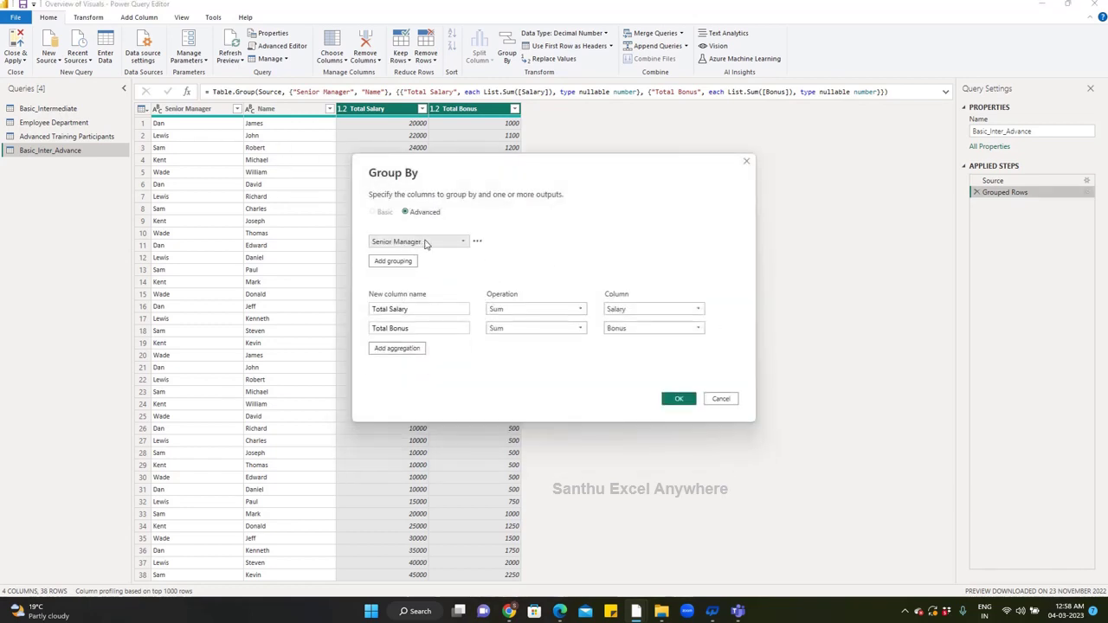
pyautogui.click(677, 400)
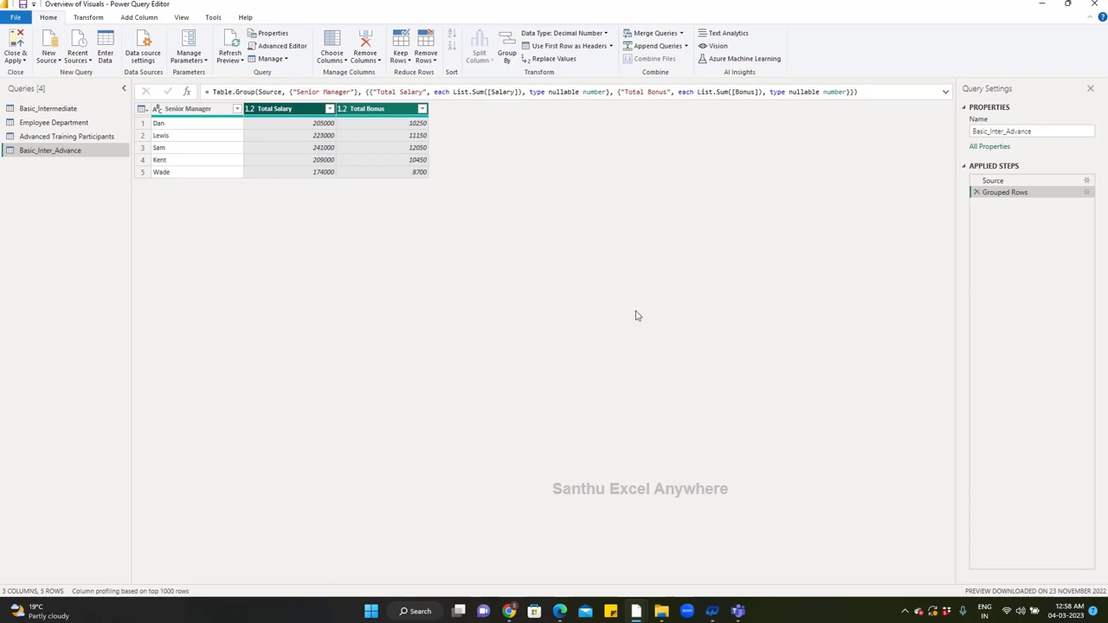
# - Delete the Grouped Rows step, Close & Apply the query, and go to the Table report page
pyautogui.click(977, 193)
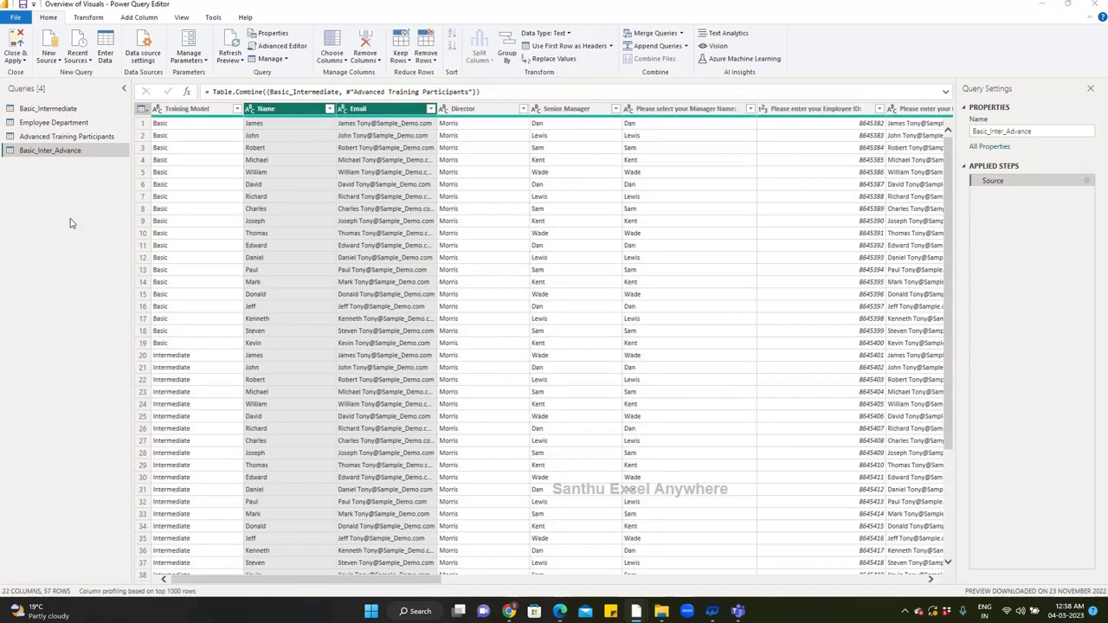
pyautogui.click(19, 59)
pyautogui.click(35, 81)
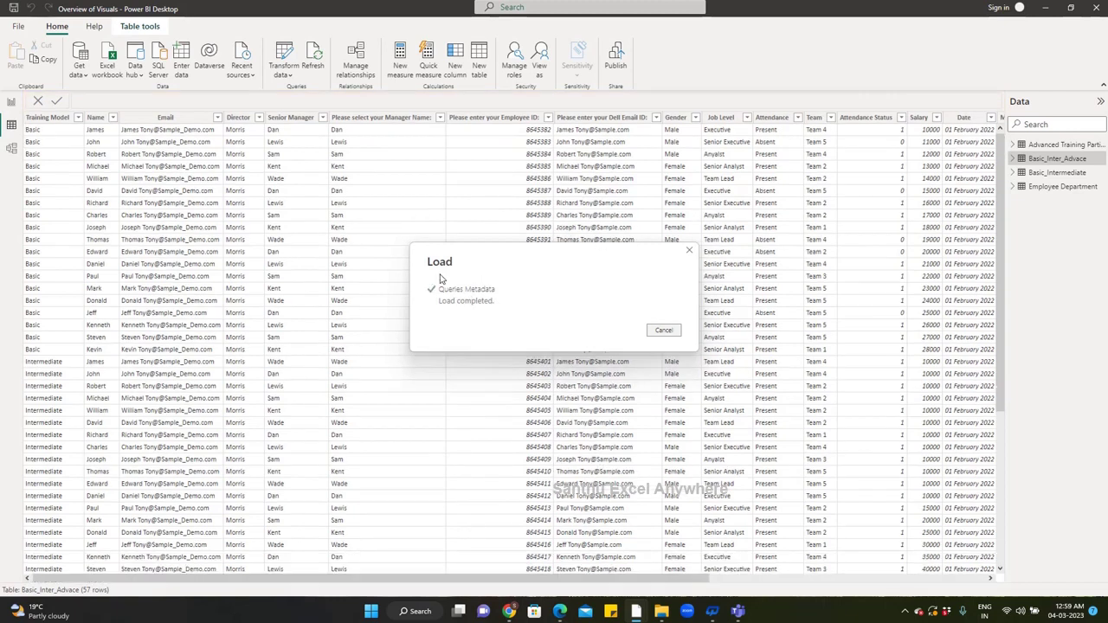
pyautogui.click(663, 331)
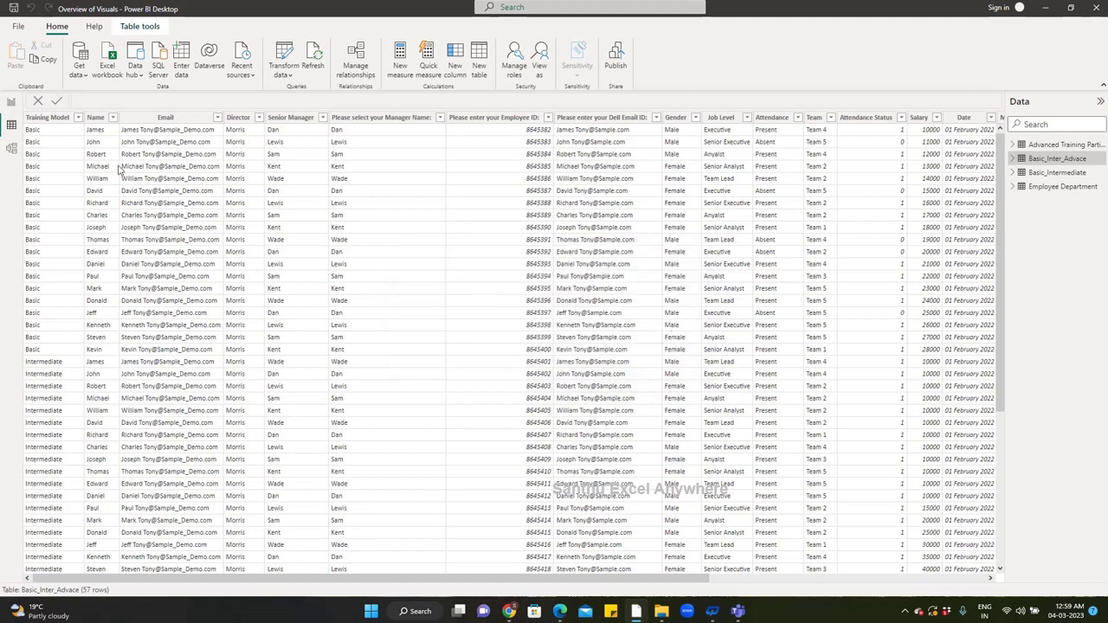
pyautogui.click(12, 103)
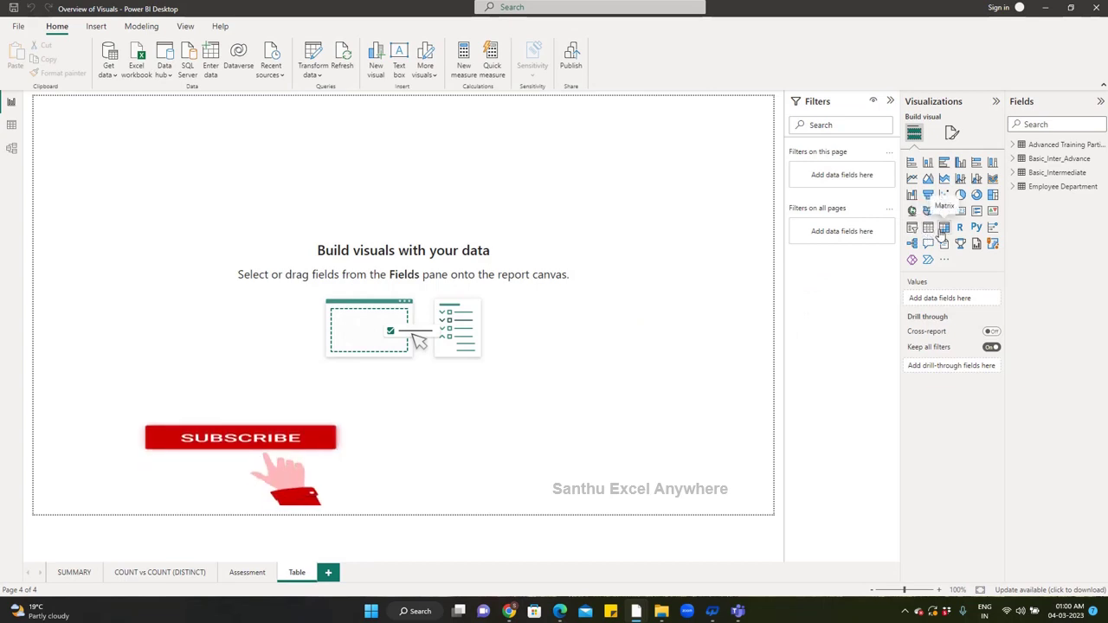
# - Add a table of Training Model with Count of Name: 19 per model, 57 total
pyautogui.click(928, 229)
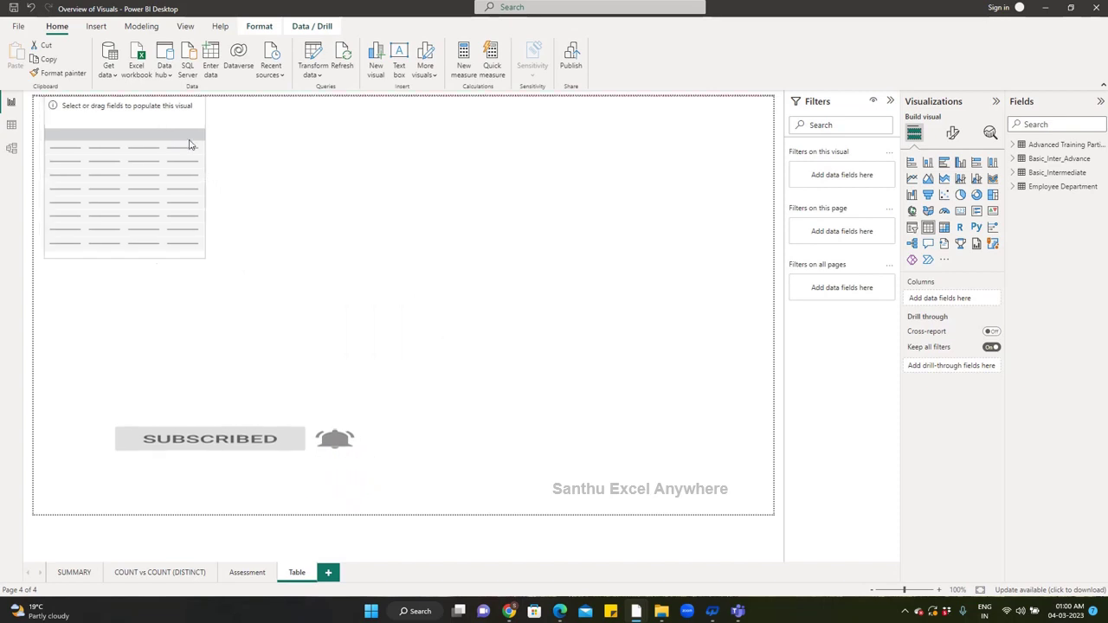
pyautogui.moveTo(147, 119); pyautogui.dragTo(238, 178)
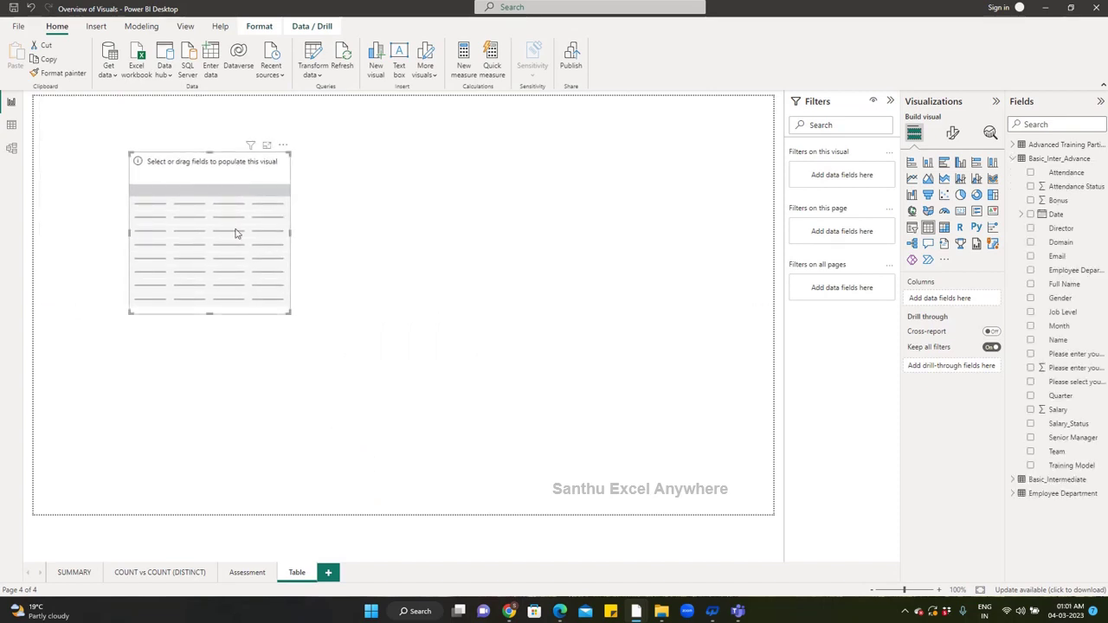
pyautogui.moveTo(1057, 451); pyautogui.dragTo(942, 299)
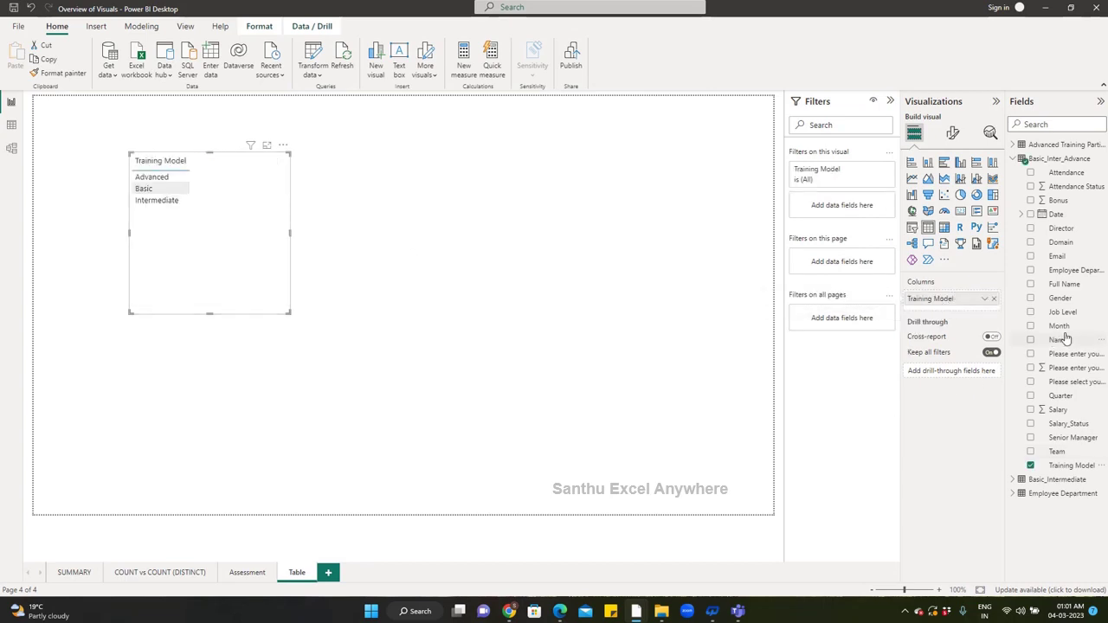
pyautogui.moveTo(1063, 343); pyautogui.dragTo(967, 312)
pyautogui.click(984, 314)
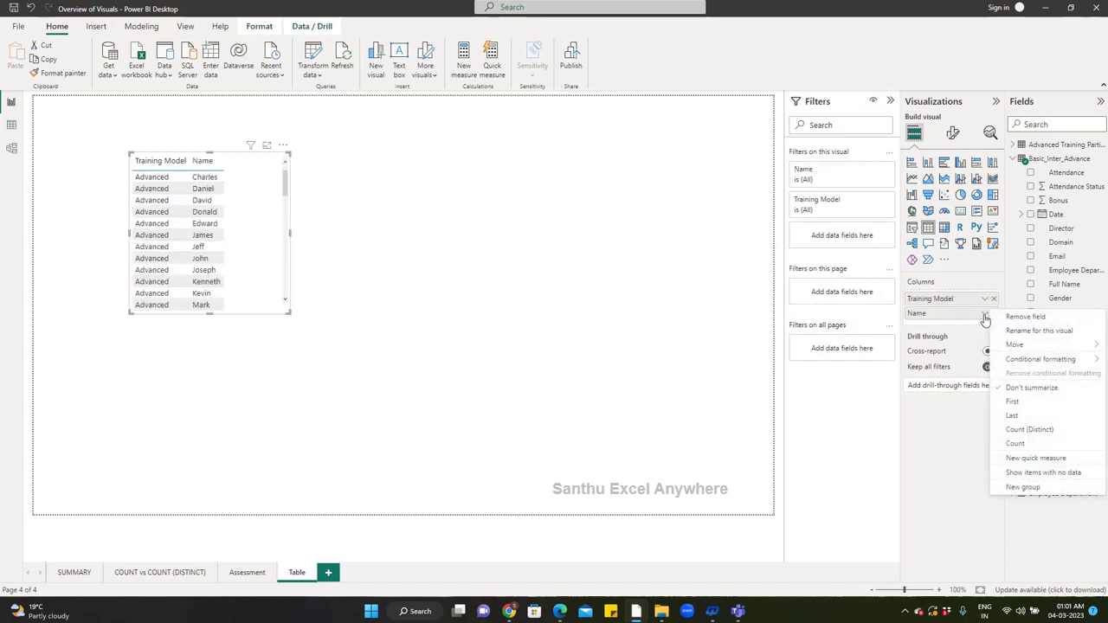
pyautogui.click(1018, 444)
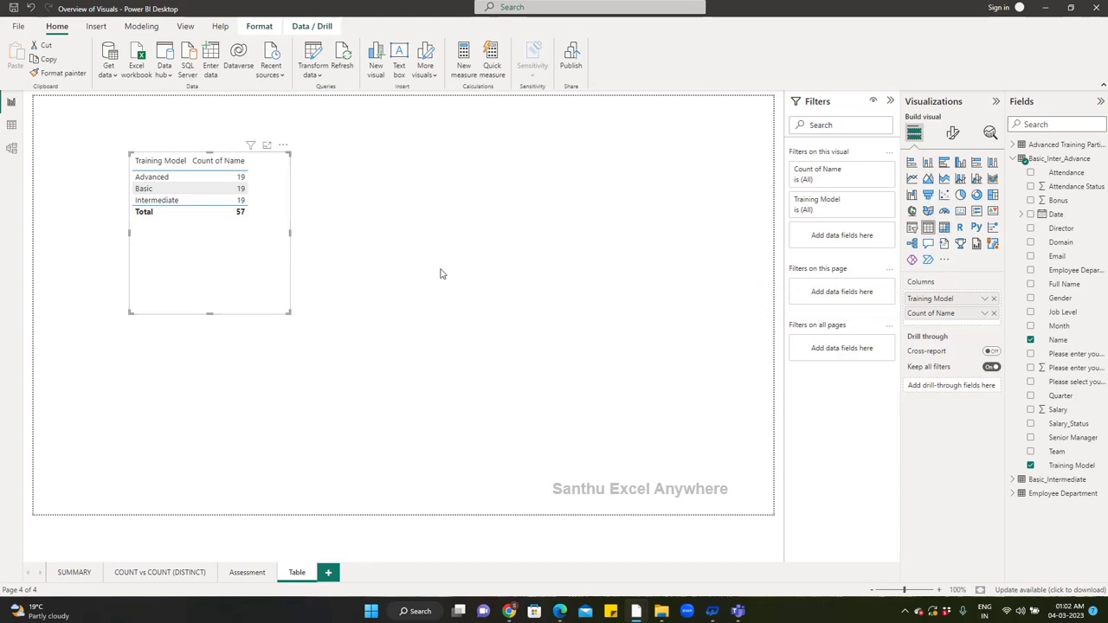
pyautogui.click(368, 269)
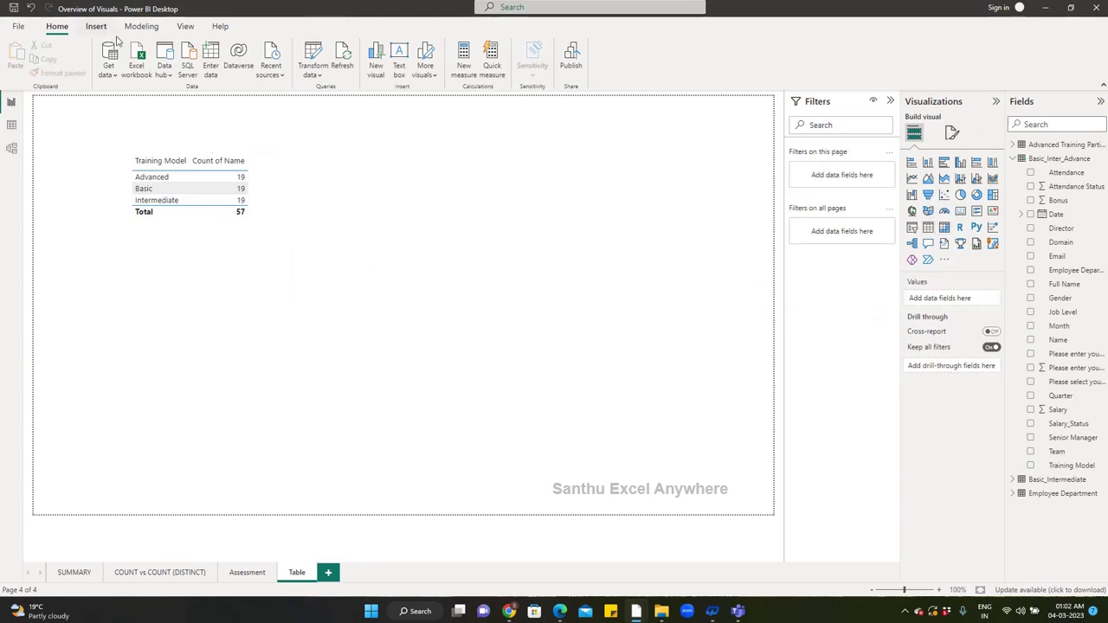
# - Insert an empty matrix visual beside the name-count table
pyautogui.click(943, 226)
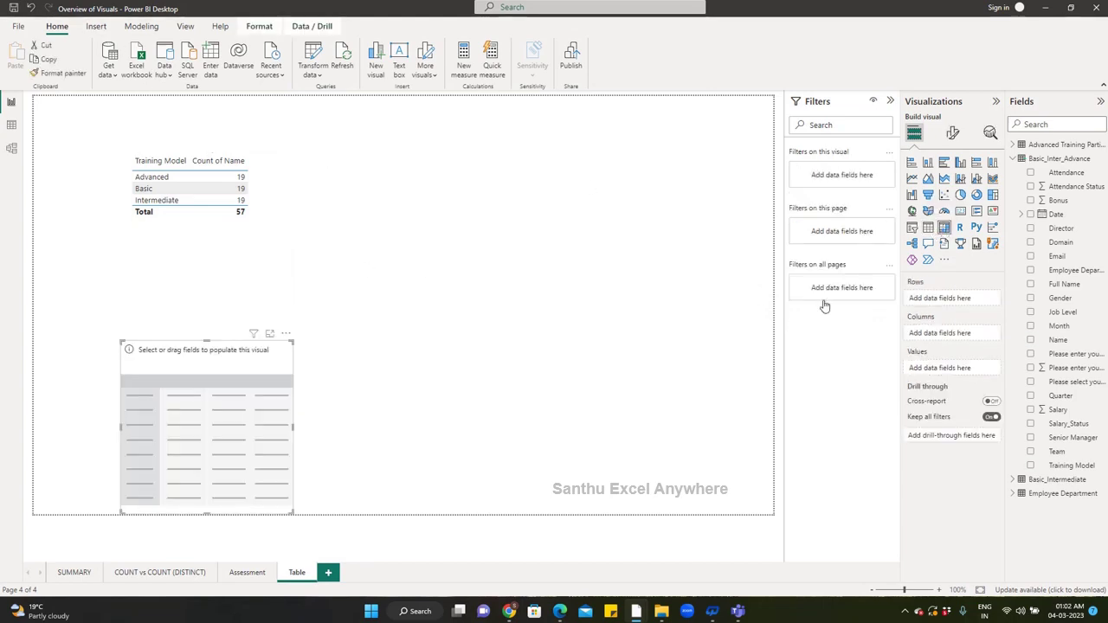
pyautogui.moveTo(160, 363); pyautogui.dragTo(335, 171)
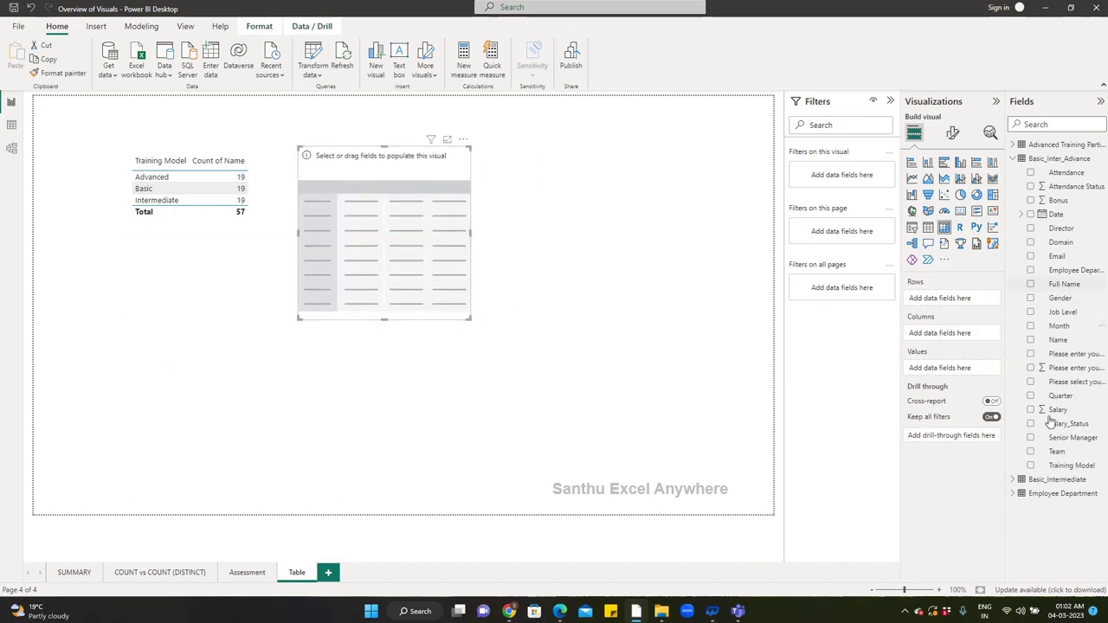
pyautogui.moveTo(1057, 451); pyautogui.dragTo(933, 296)
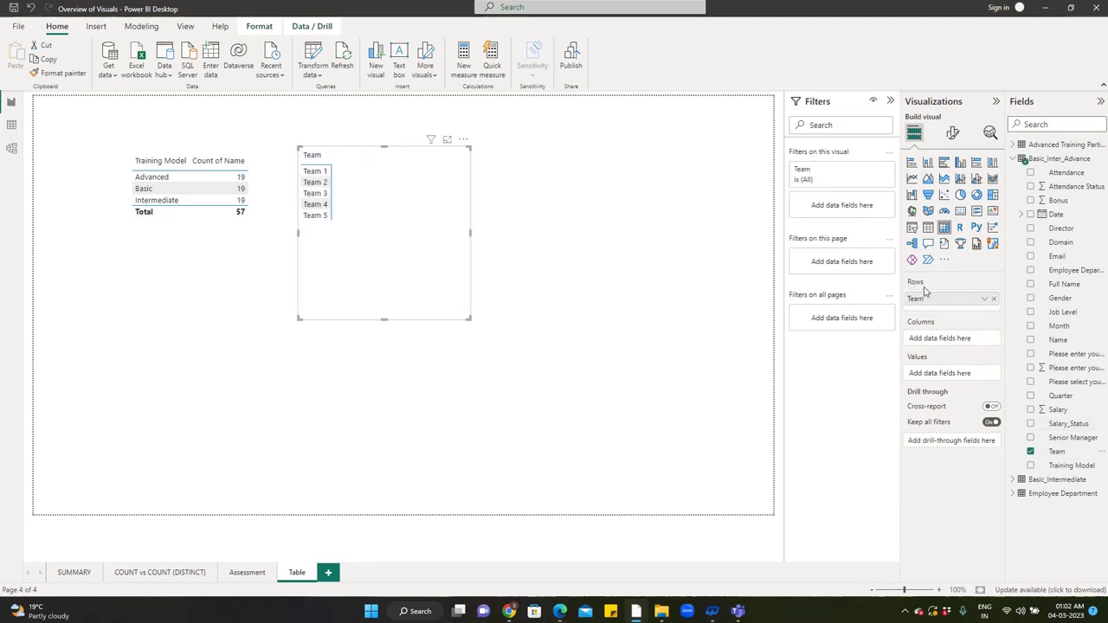
pyautogui.click(195, 232)
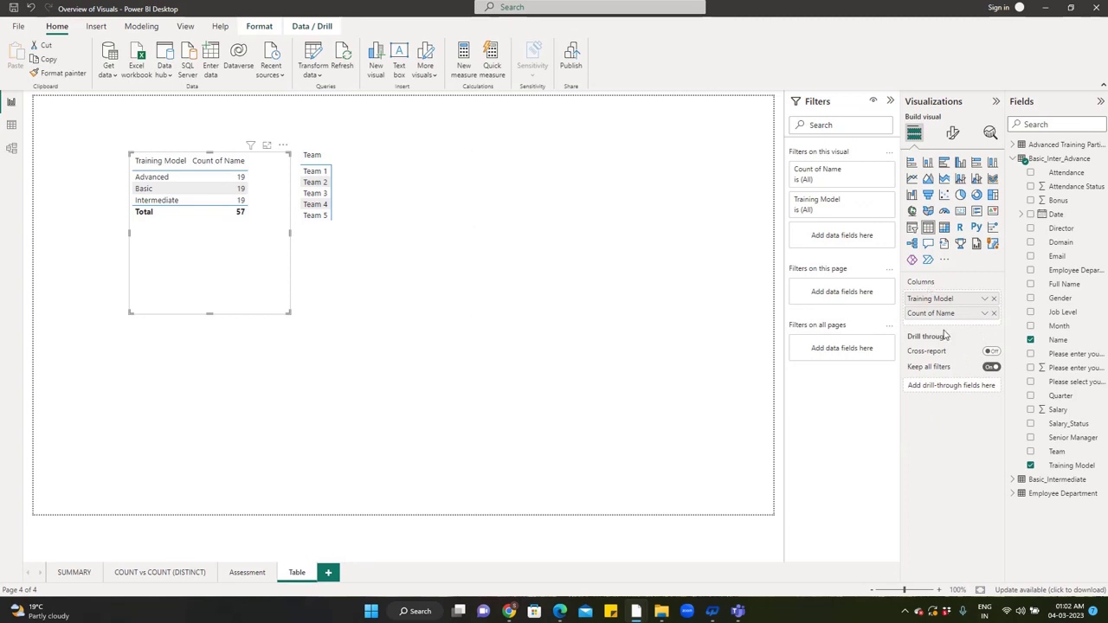
pyautogui.click(338, 256)
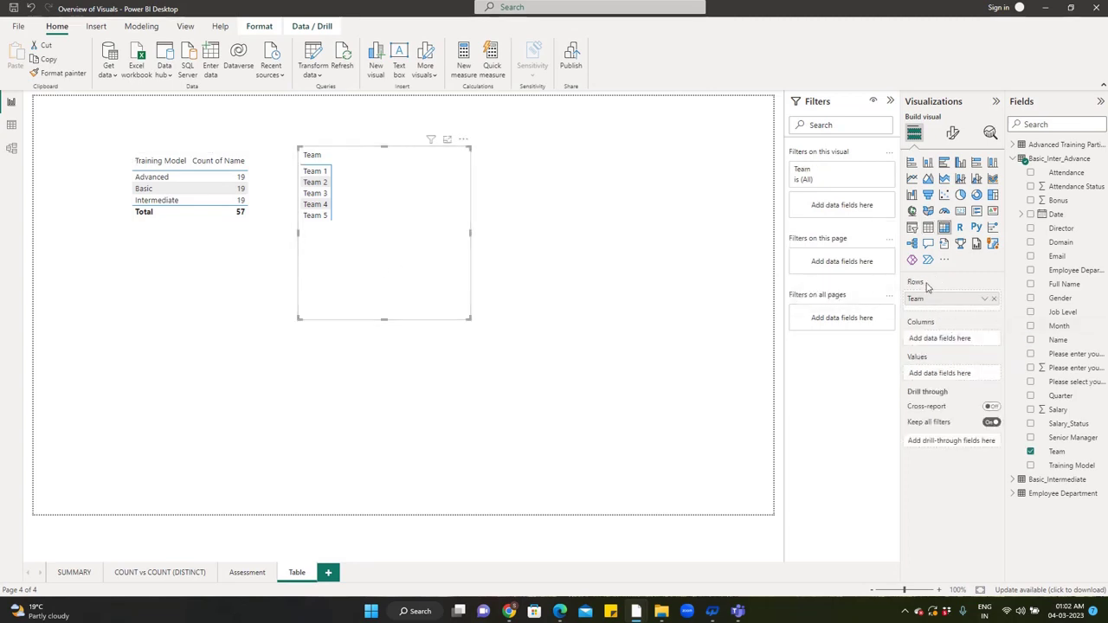
pyautogui.click(993, 299)
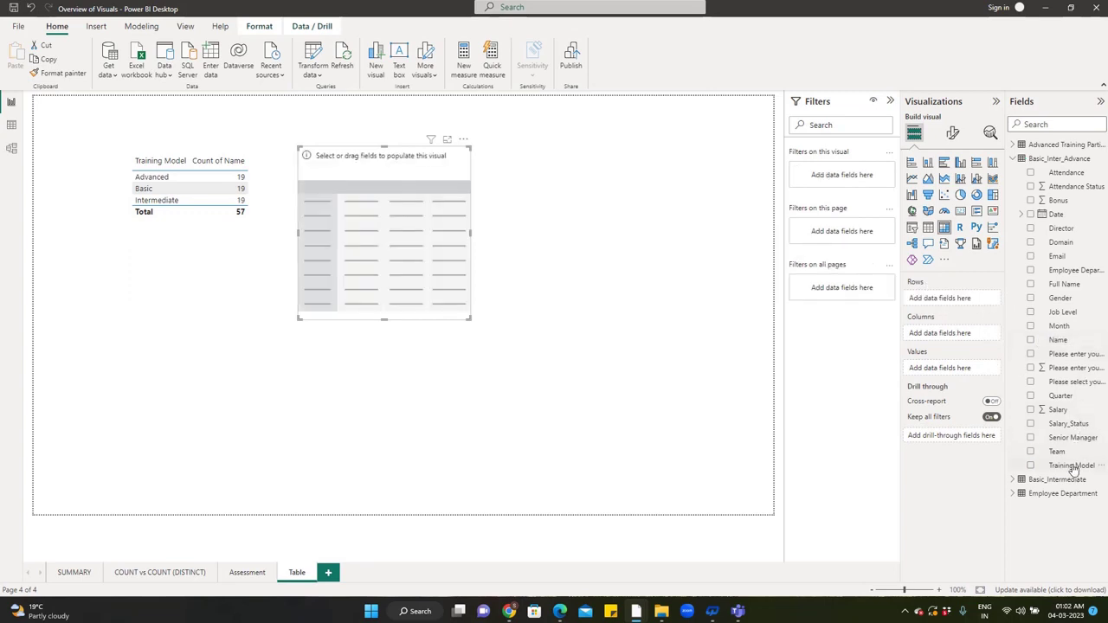
# - Fill the matrix with Training Model rows, Team columns and Count of Job Level values
pyautogui.moveTo(1065, 465); pyautogui.dragTo(959, 298)
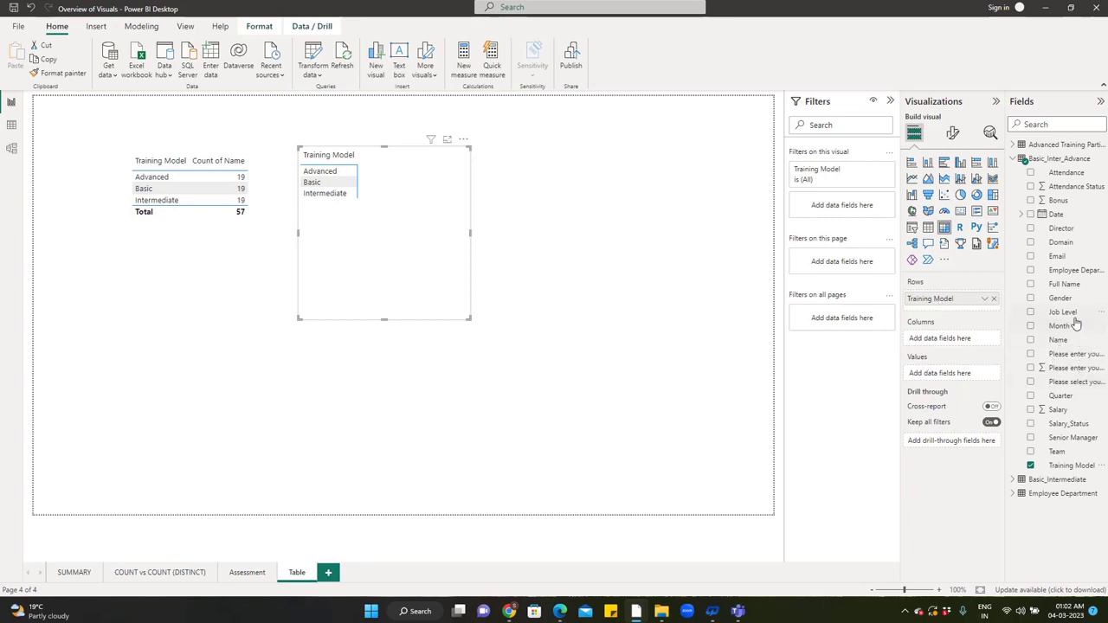
pyautogui.moveTo(1066, 313); pyautogui.dragTo(976, 377)
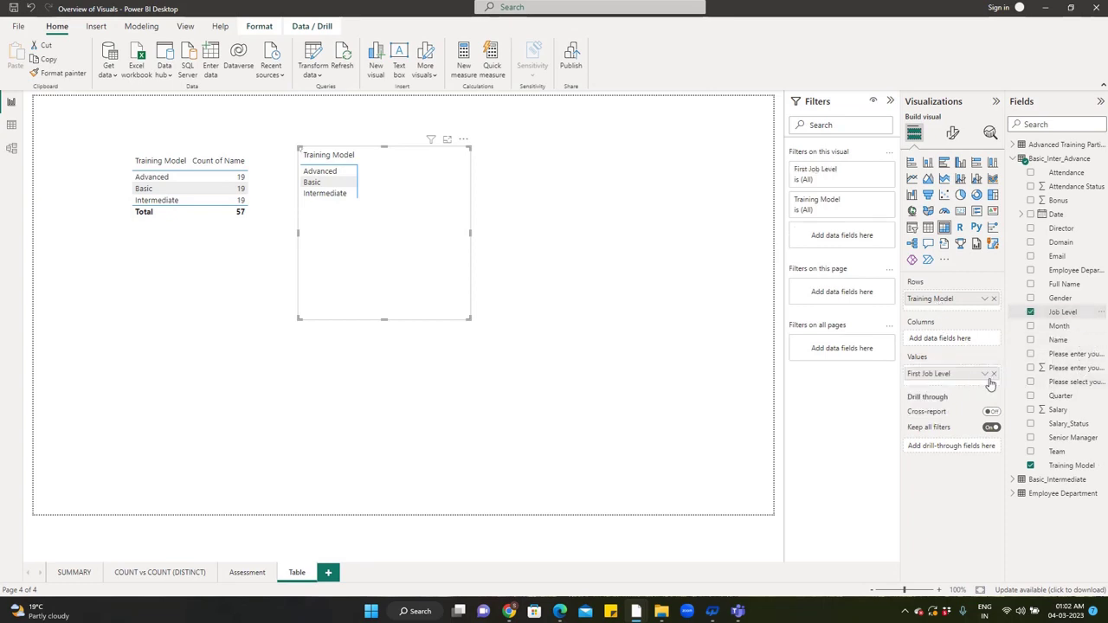
pyautogui.click(985, 374)
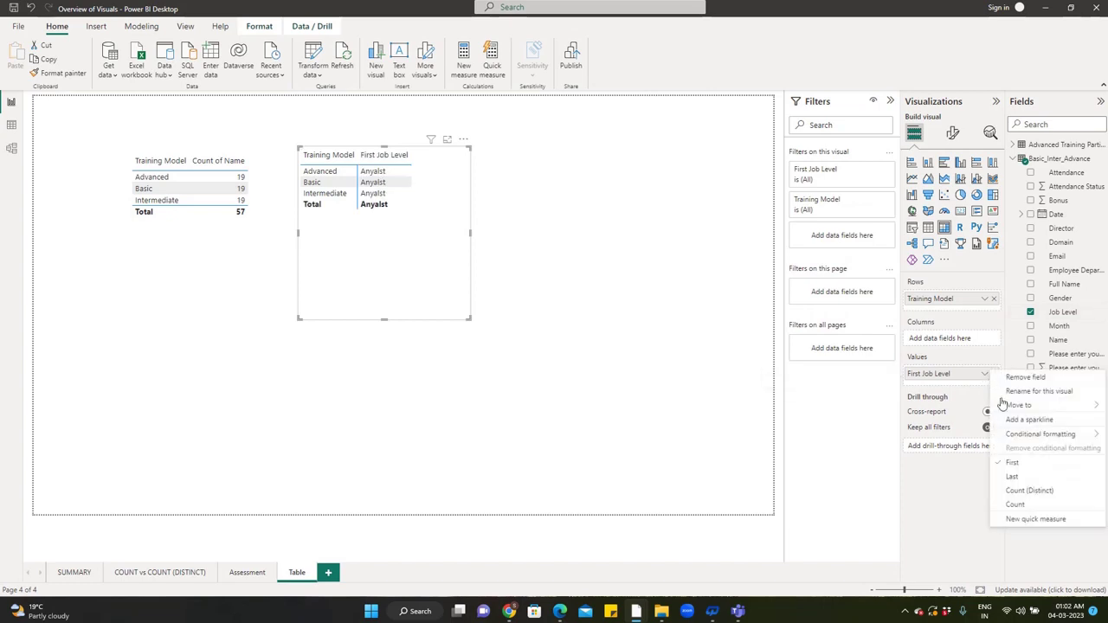
pyautogui.click(1017, 502)
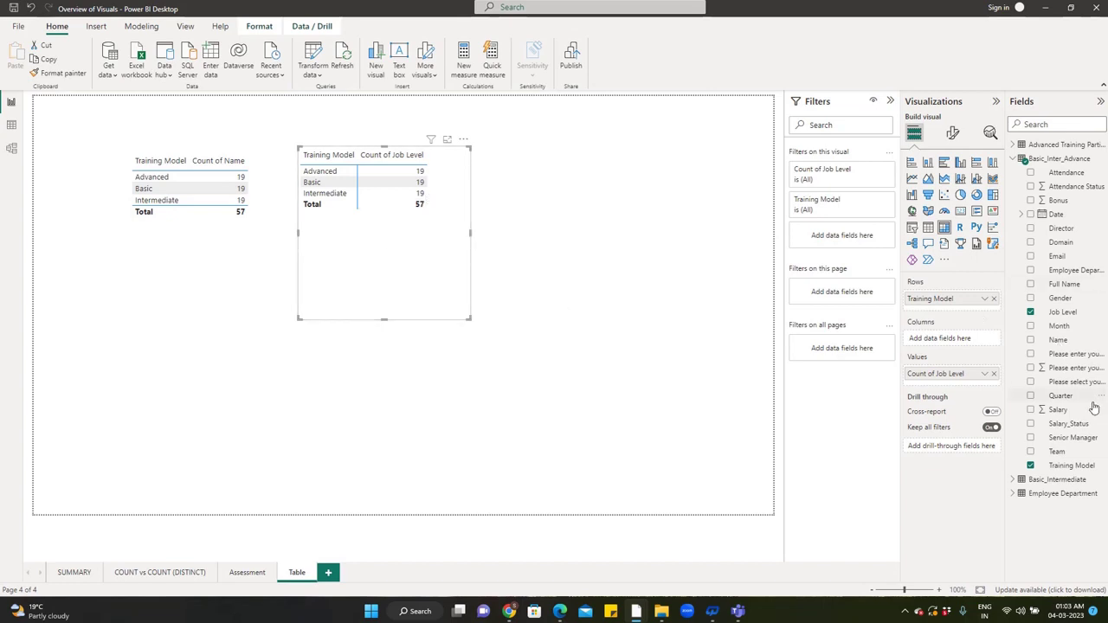
pyautogui.moveTo(1057, 451); pyautogui.dragTo(957, 339)
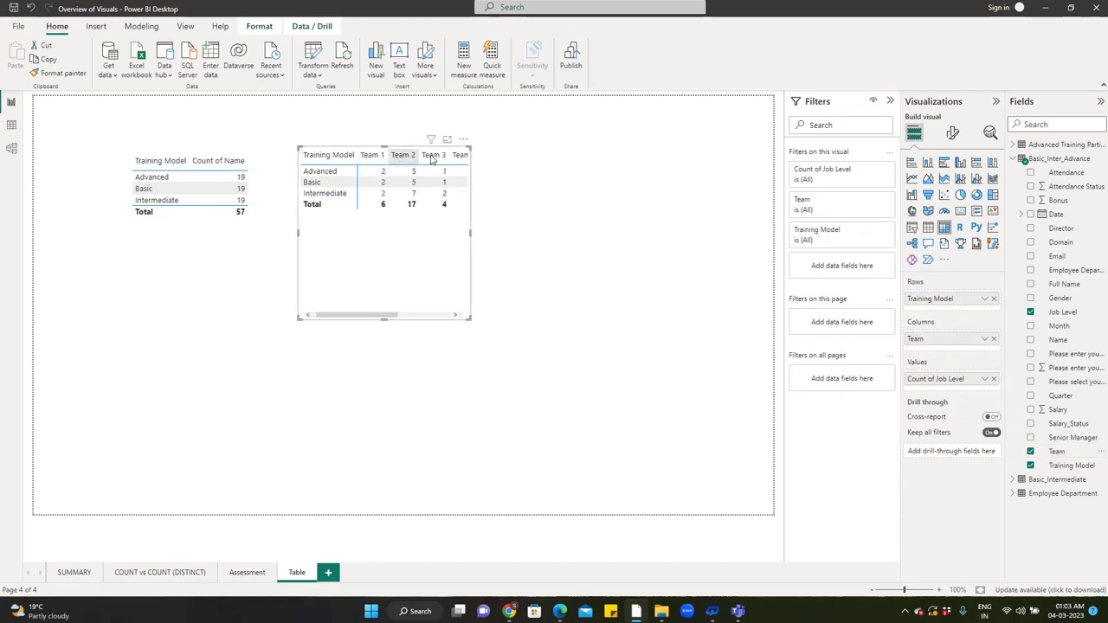
# - Resize the matrix so the Team 1 to Team 5 columns and the Total column all show
pyautogui.moveTo(554, 322); pyautogui.dragTo(604, 314)
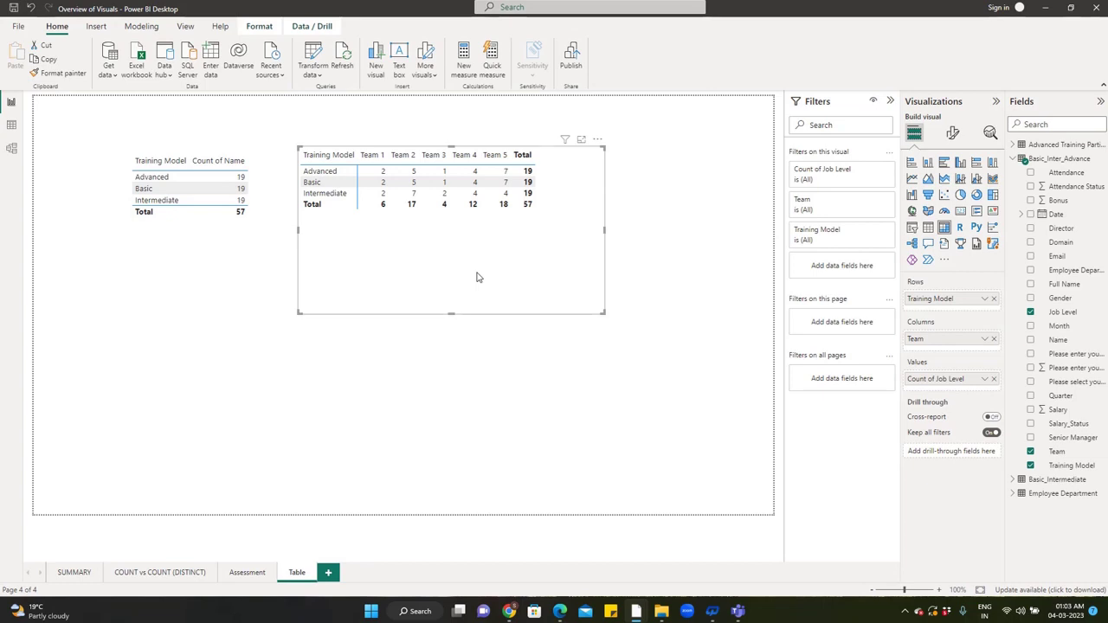
pyautogui.moveTo(604, 313); pyautogui.dragTo(556, 227)
pyautogui.click(594, 292)
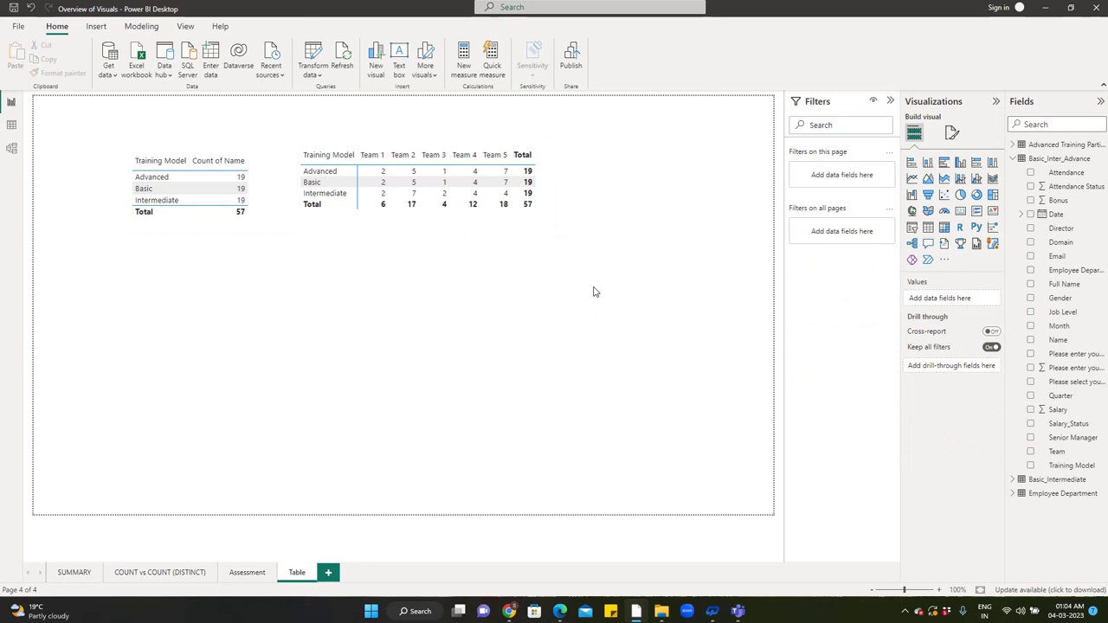